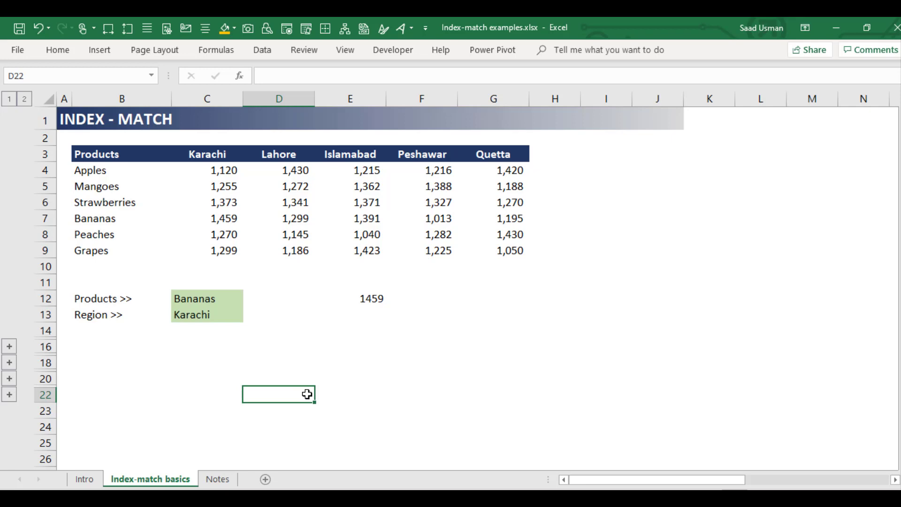
# - Enter the formula =INDEX(C4:C9,2) in cell E12 to return the second value of the Karachi column
pyautogui.click(270, 357)
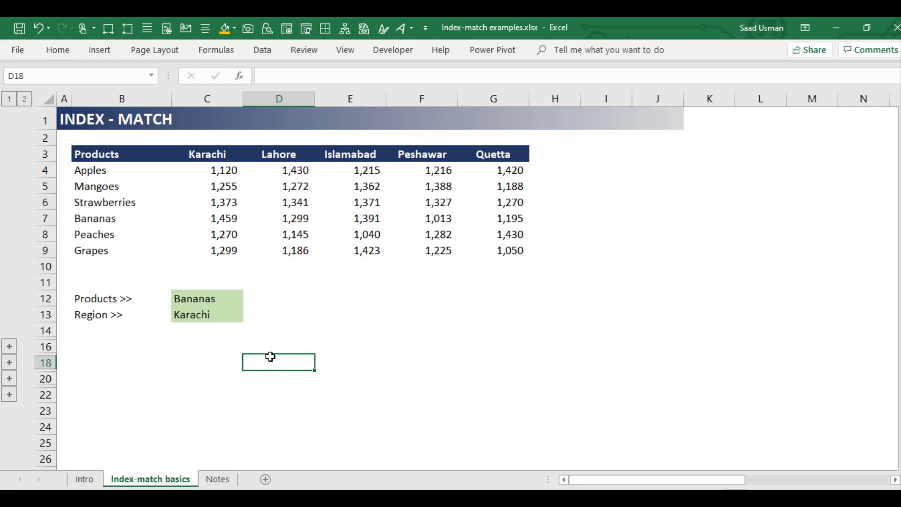
pyautogui.press('Up')
pyautogui.press('Up')
pyautogui.press('Up')
pyautogui.press('Up')
pyautogui.press('Right')
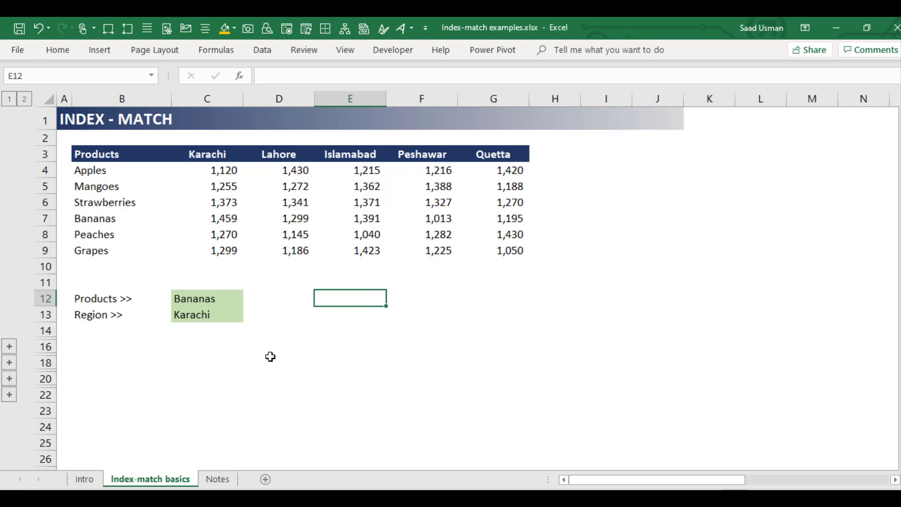
pyautogui.write('=')
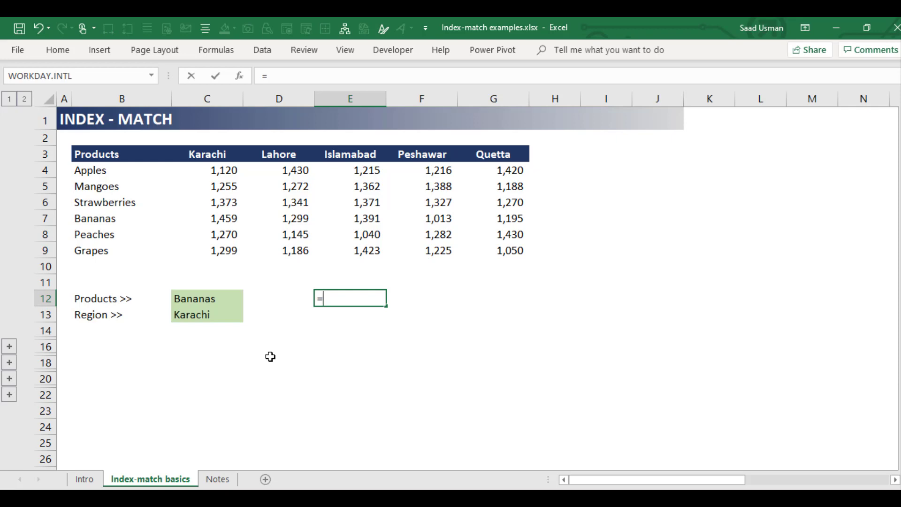
pyautogui.write('inde')
pyautogui.press('Tab')
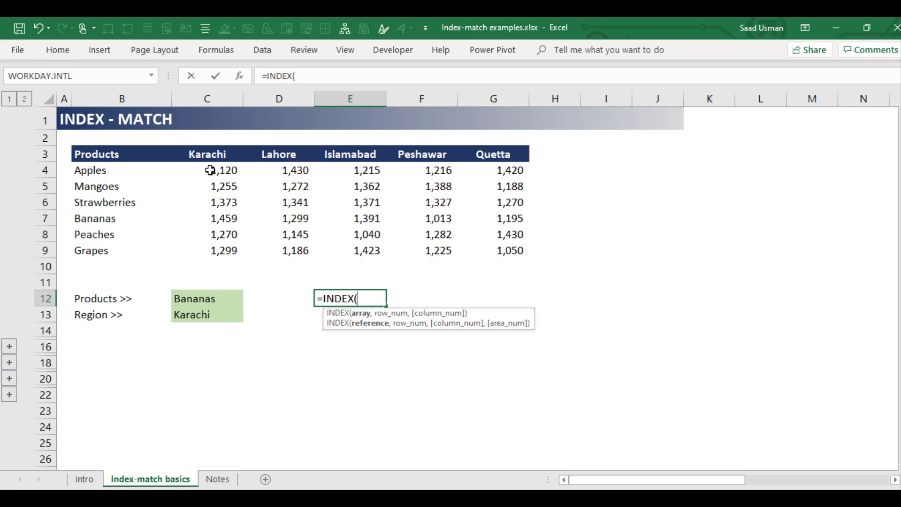
pyautogui.moveTo(210, 171); pyautogui.dragTo(211, 247)
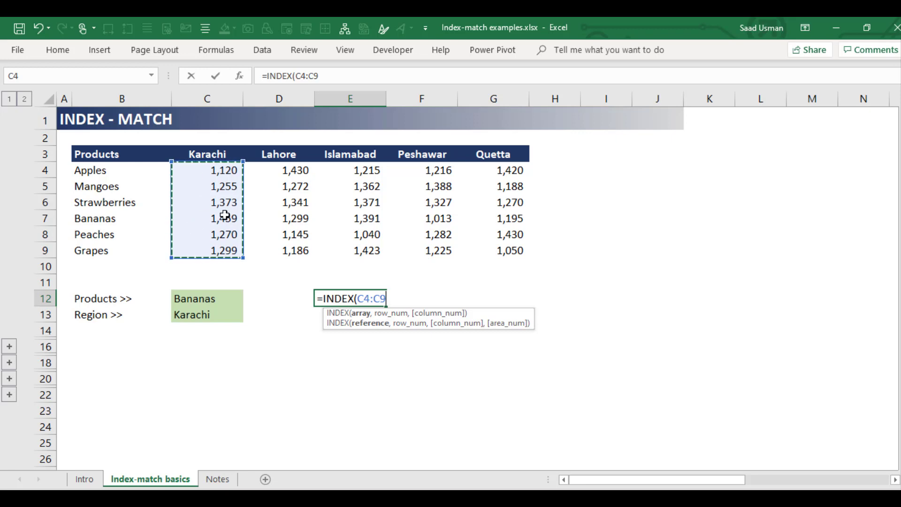
pyautogui.write(',')
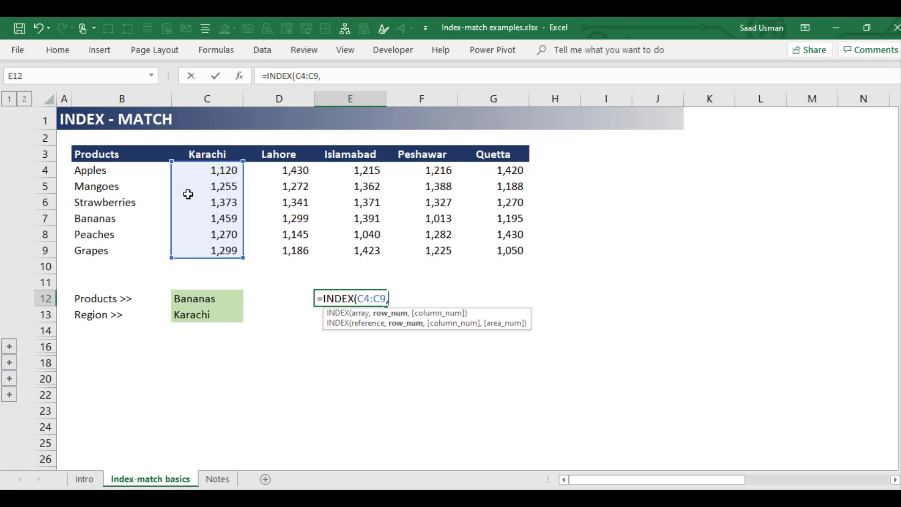
pyautogui.write('2)')
pyautogui.press('Return')
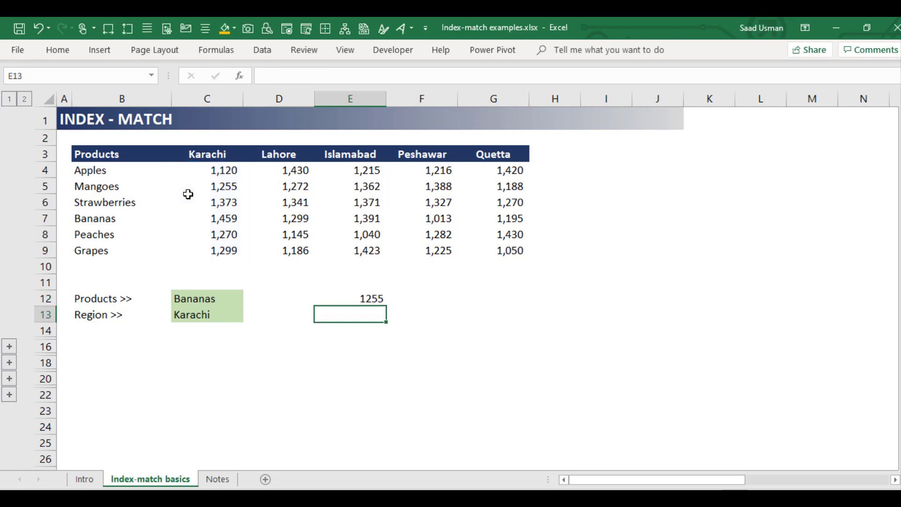
# - Change the row number in the E12 INDEX formula to 4
pyautogui.press('Up')
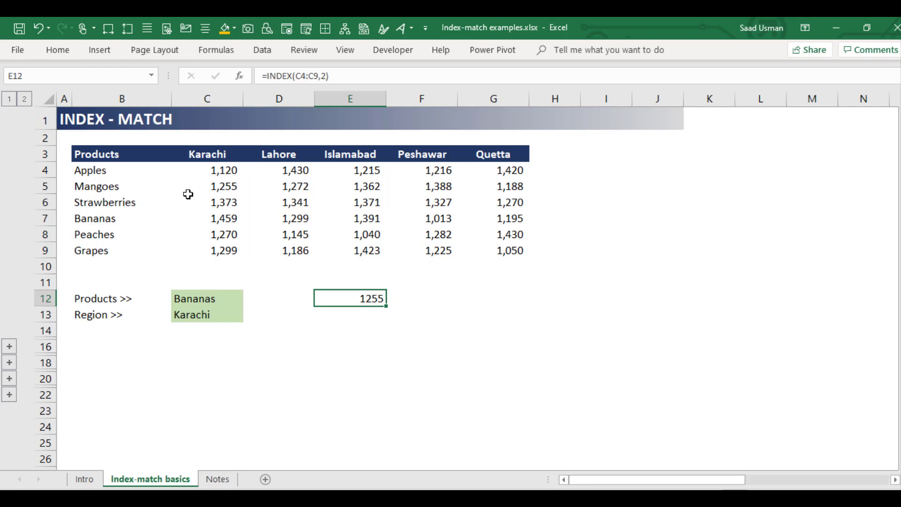
pyautogui.press('F2')
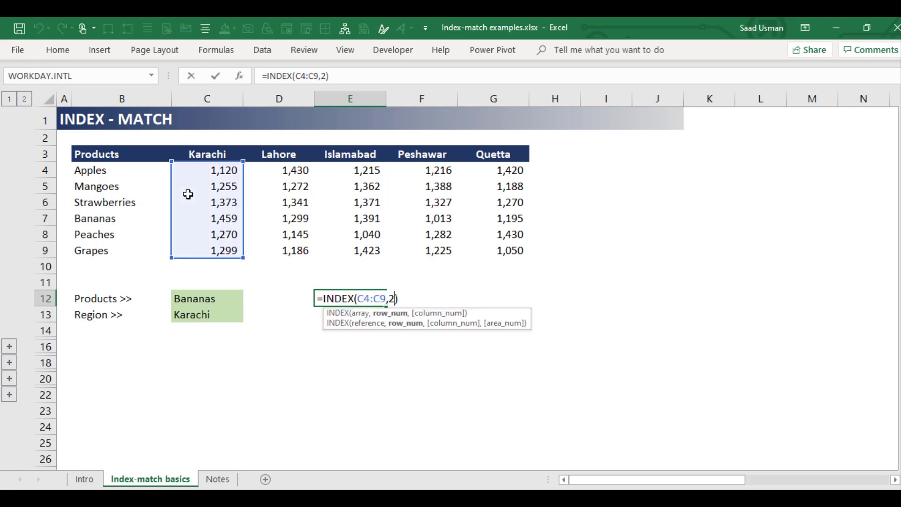
pyautogui.press('Left')
pyautogui.hotkey('shift', 'Left')
pyautogui.write('4')
pyautogui.press('Return')
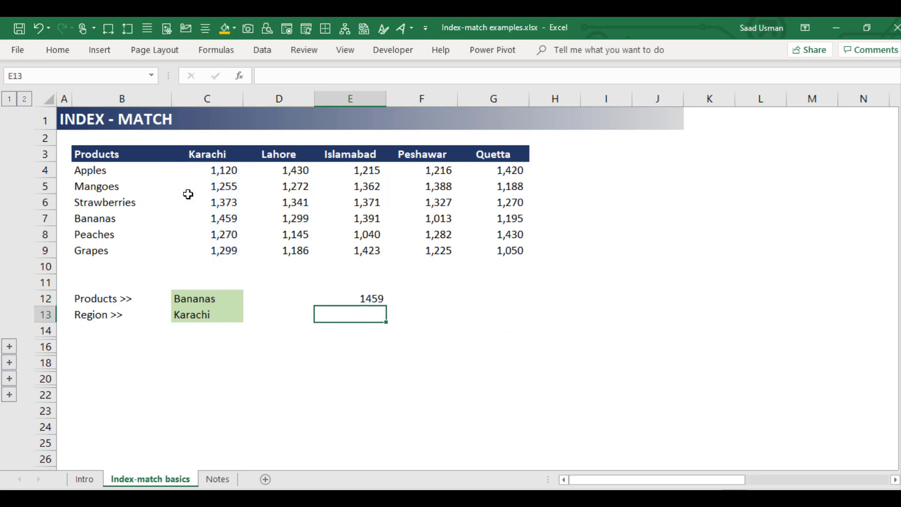
# - Clear cell E12 and begin a new INDEX formula there with the Peaches row C8:G8 as the array
pyautogui.press('Up')
pyautogui.press('Delete')
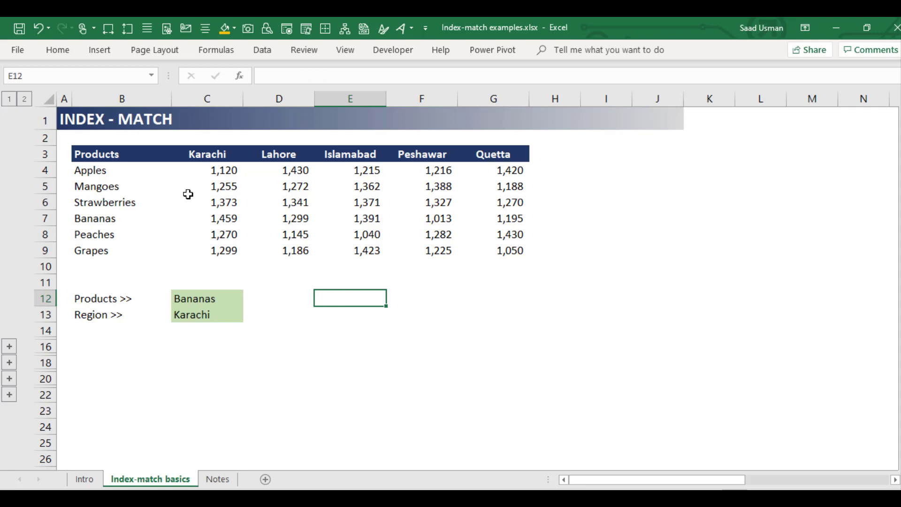
pyautogui.write('=ind')
pyautogui.press('Tab')
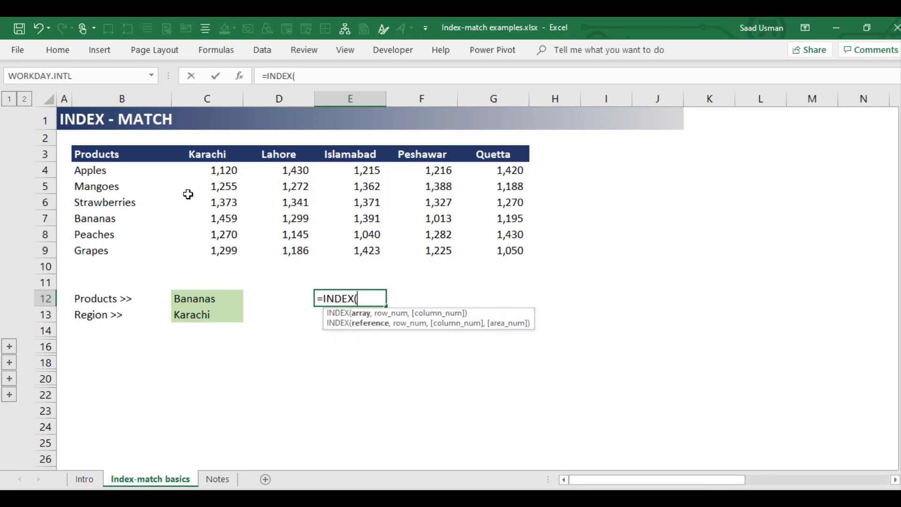
pyautogui.press('Up')
pyautogui.press('Up')
pyautogui.press('Up')
pyautogui.press('Up')
pyautogui.press('Up')
pyautogui.press('Left')
pyautogui.press('Left')
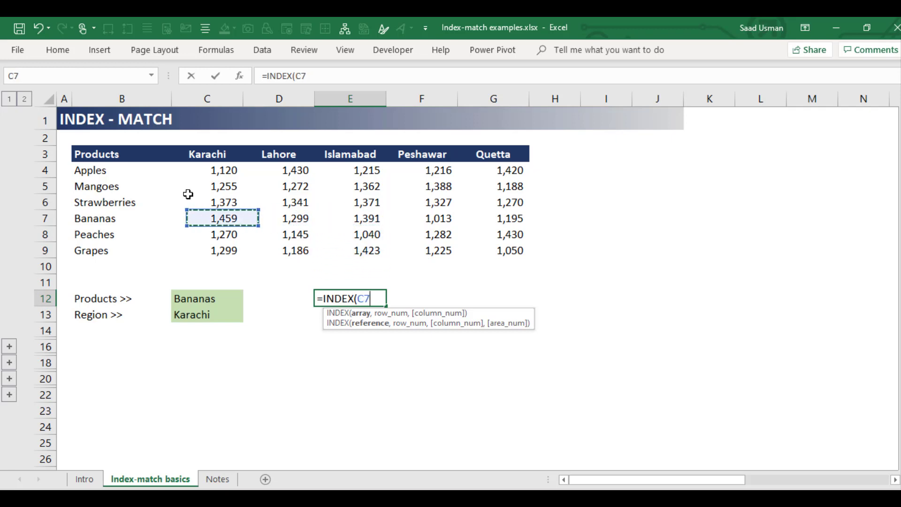
pyautogui.press('Down')
pyautogui.hotkey('ctrl', 'shift', 'Right')
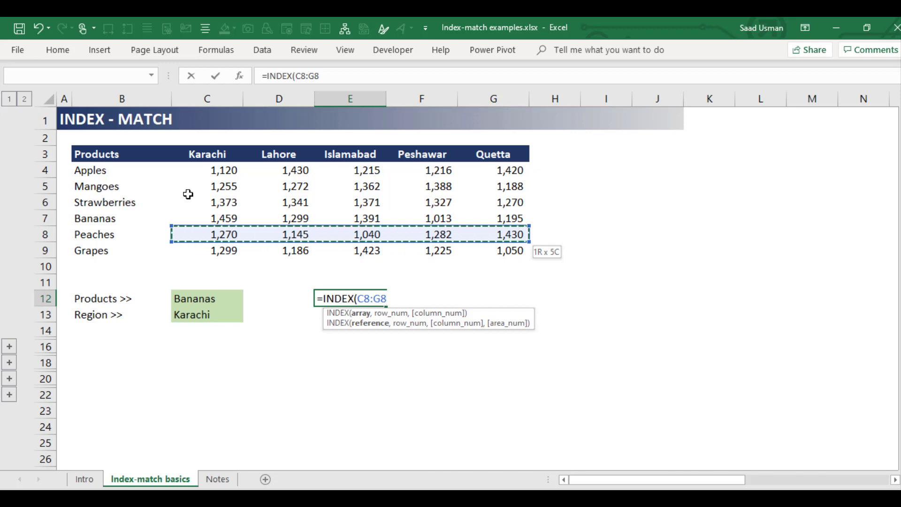
# - Complete the E12 INDEX formula with a blank row number and column number 3
pyautogui.write(',')
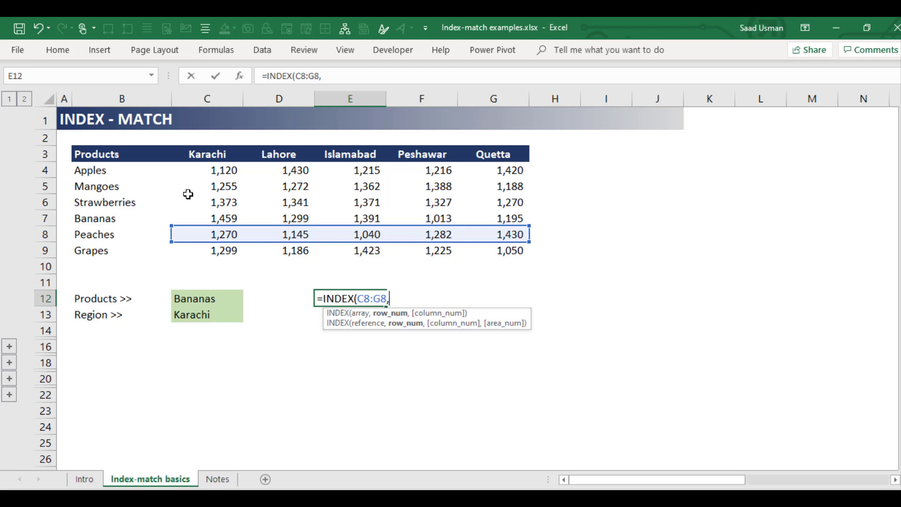
pyautogui.write(',')
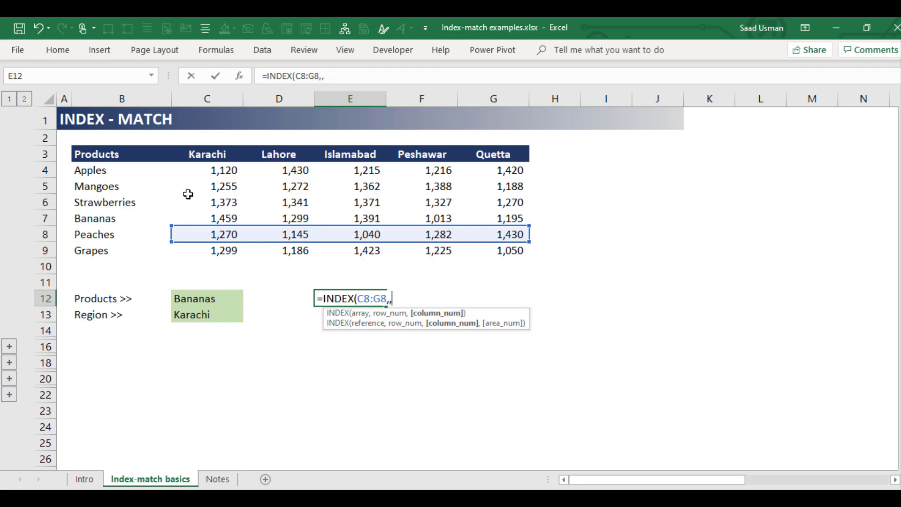
pyautogui.write('3)')
pyautogui.press('Return')
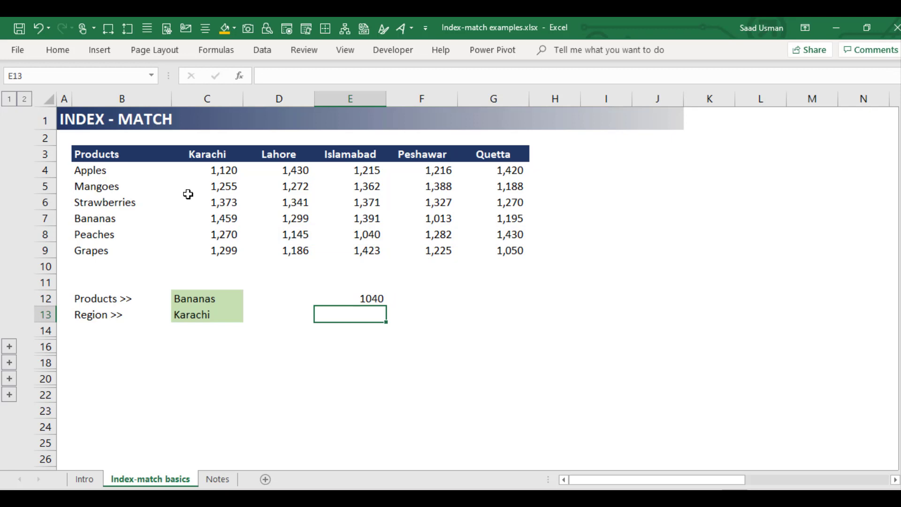
# - Check the Islamabad figure for Peaches in E8 against the INDEX result in E12
pyautogui.press('Up')
pyautogui.press('Up')
pyautogui.press('Up')
pyautogui.press('Up')
pyautogui.press('Up')
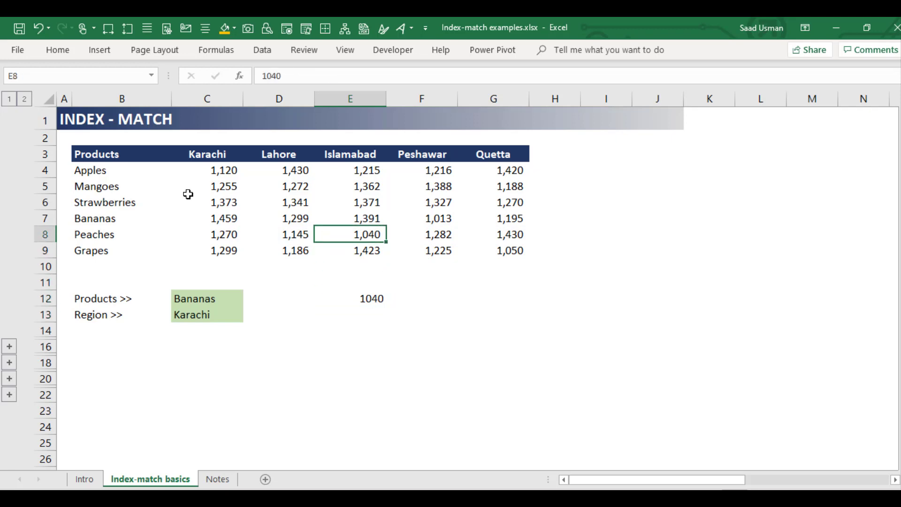
pyautogui.press('Down')
pyautogui.press('Down')
pyautogui.press('Down')
pyautogui.press('Down')
# - Review the INDEX formula in E12 and delete it from the cell
pyautogui.press('F2')
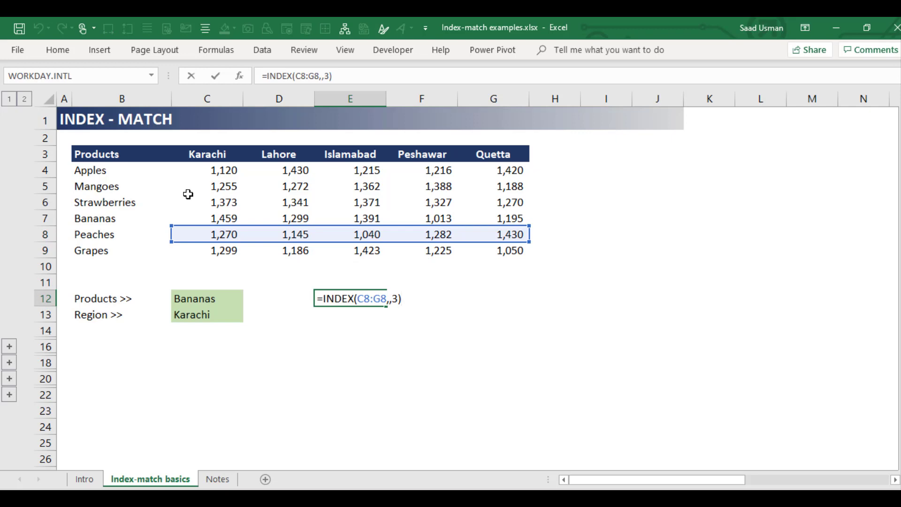
pyautogui.hotkey('ctrl', 'Return')
pyautogui.press('Delete')
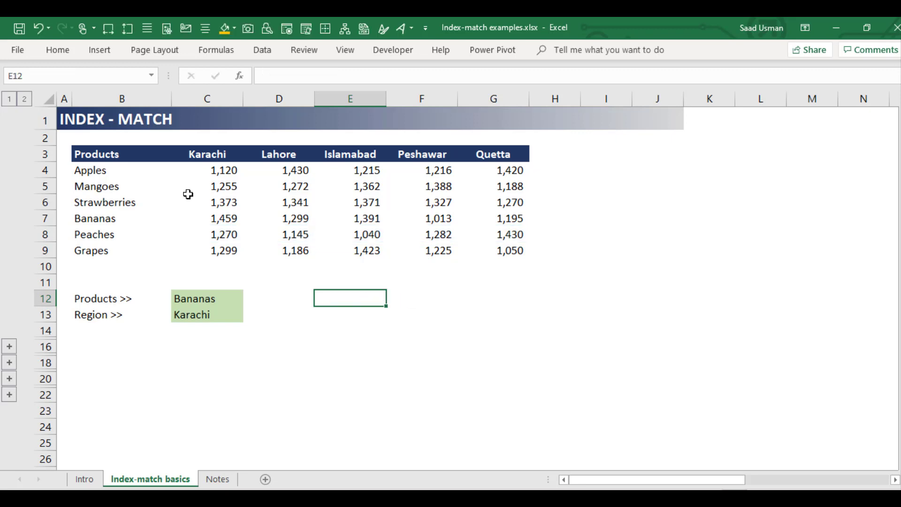
# - Select the sales figures in C4:G9, covering all products and regions
pyautogui.press('Left')
pyautogui.press('Left')
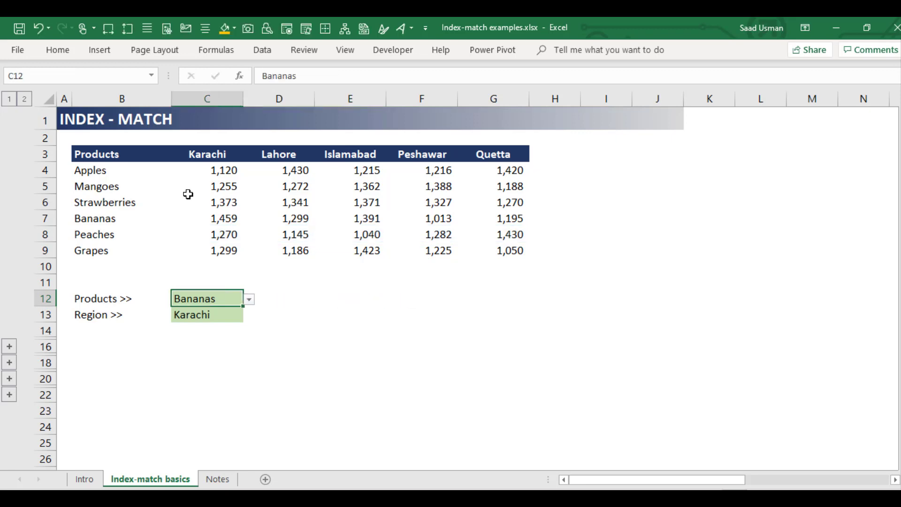
pyautogui.press('Up')
pyautogui.press('Up')
pyautogui.press('Up')
pyautogui.hotkey('ctrl', 'shift', 'Right')
pyautogui.hotkey('shift', 'Up')
pyautogui.hotkey('shift', 'Up')
pyautogui.hotkey('shift', 'Up')
pyautogui.hotkey('shift', 'Up')
pyautogui.hotkey('shift', 'Up')
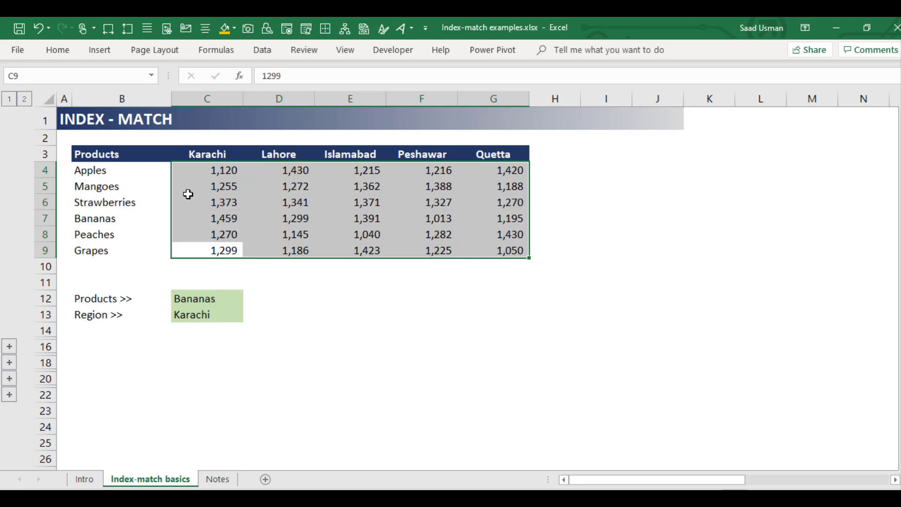
# - Choose Strawberries as the product in cell C12
pyautogui.press('Down')
pyautogui.press('Down')
pyautogui.press('Down')
pyautogui.hotkey('alt', 'Down')
pyautogui.press('Down')
pyautogui.press('Up')
pyautogui.press('Up')
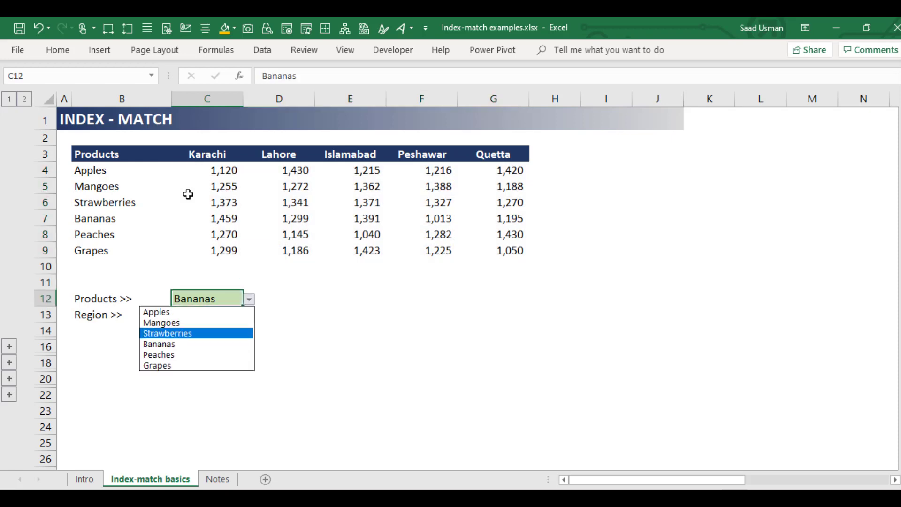
pyautogui.press('Return')
# - Choose Peshawar as the region in cell C13
pyautogui.press('Down')
pyautogui.hotkey('alt', 'Down')
pyautogui.press('Down')
pyautogui.press('Down')
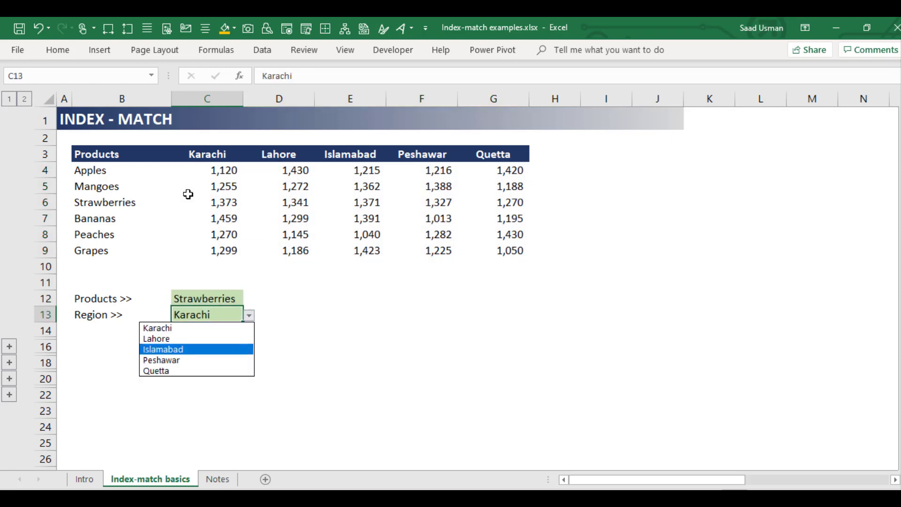
pyautogui.press('Down')
pyautogui.press('Return')
# - Begin an INDEX formula in cell D13 with the whole data range C4:G9 as the array
pyautogui.press('Right')
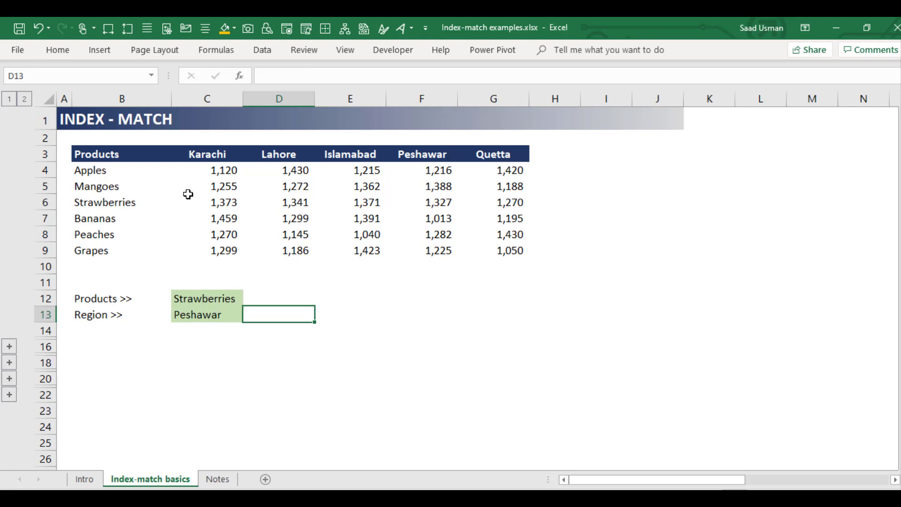
pyautogui.write('=ind')
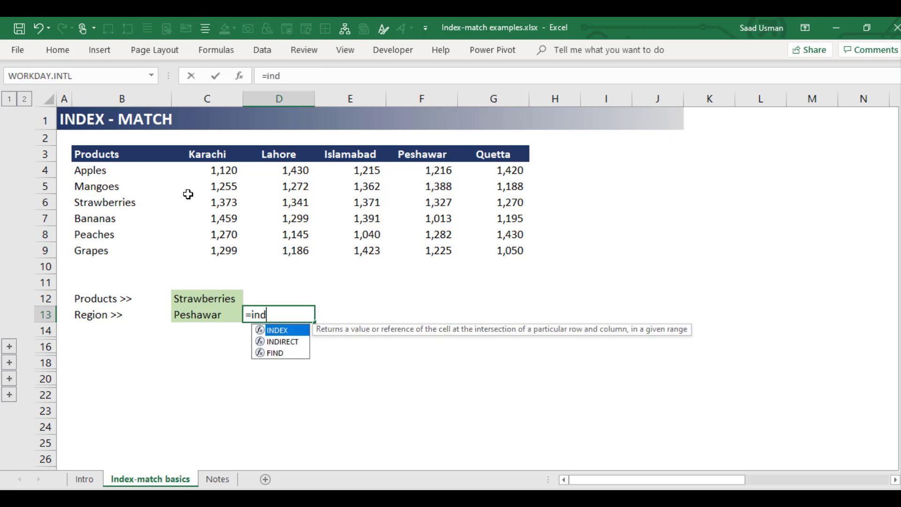
pyautogui.press('Tab')
pyautogui.press('Up')
pyautogui.press('Up')
pyautogui.press('Up')
pyautogui.press('Up')
pyautogui.press('Left')
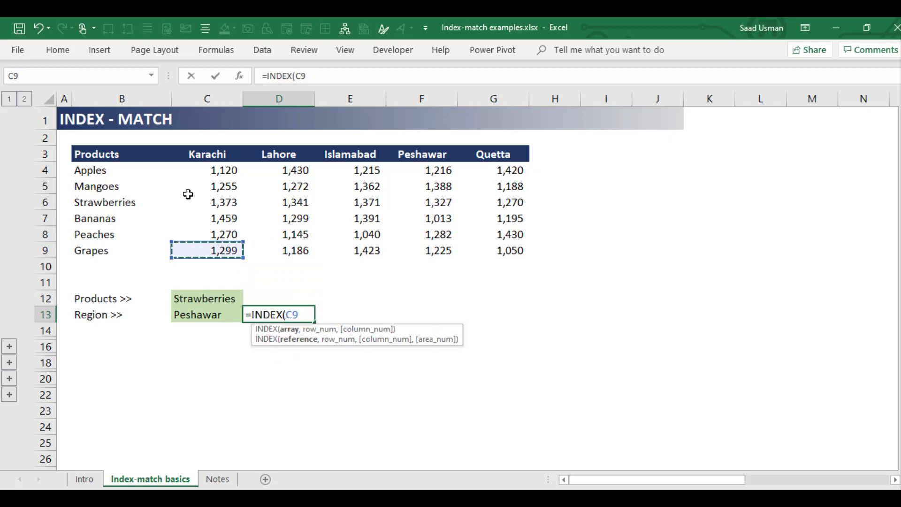
pyautogui.hotkey('ctrl', 'Up')
pyautogui.press('Down')
pyautogui.hotkey('ctrl', 'shift', 'Down')
pyautogui.hotkey('ctrl', 'shift', 'Right')
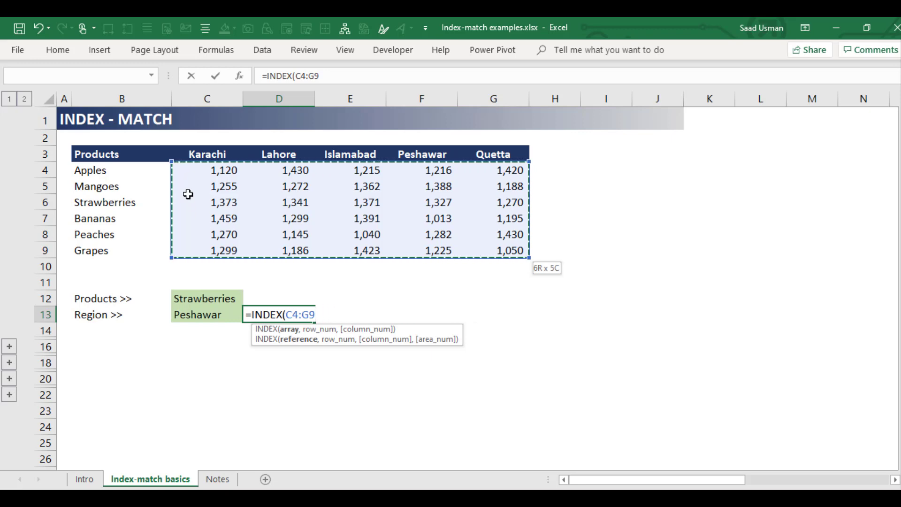
# - Complete the D13 INDEX formula with row number 3 and column number 4
pyautogui.write(',')
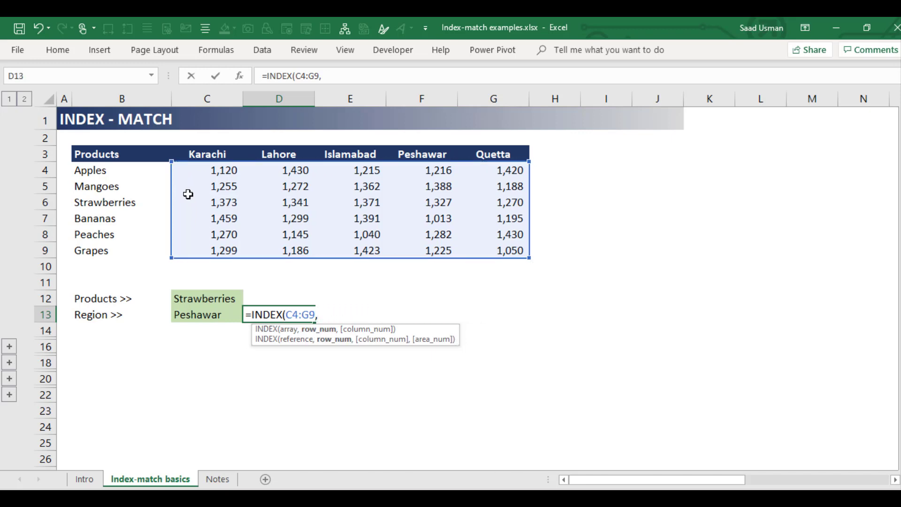
pyautogui.write('3,')
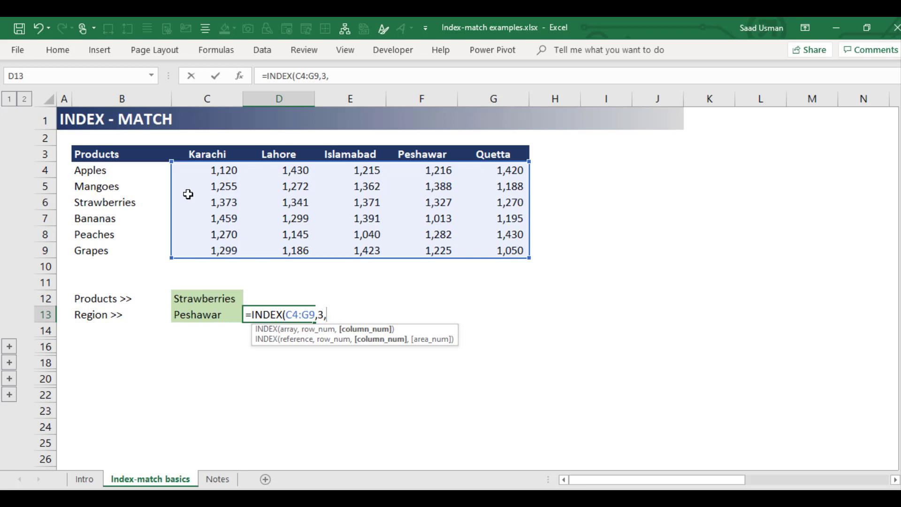
pyautogui.write('4)')
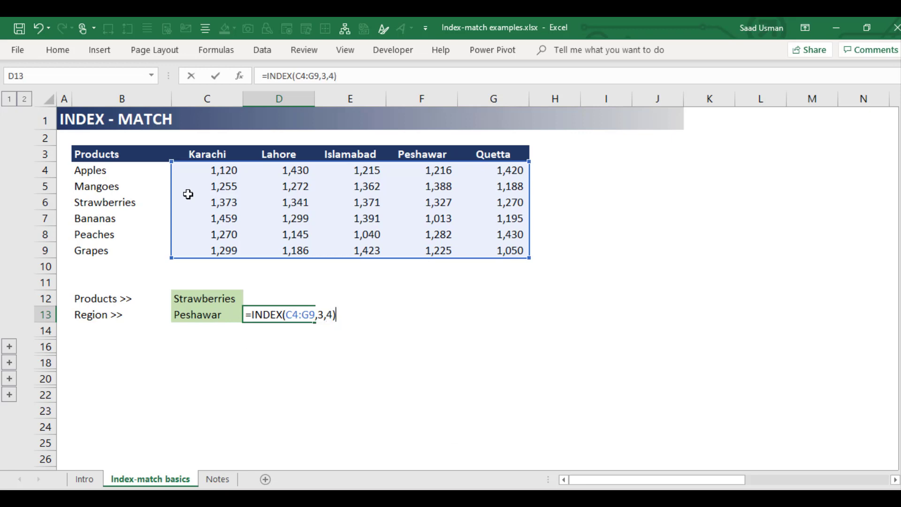
pyautogui.press('Return')
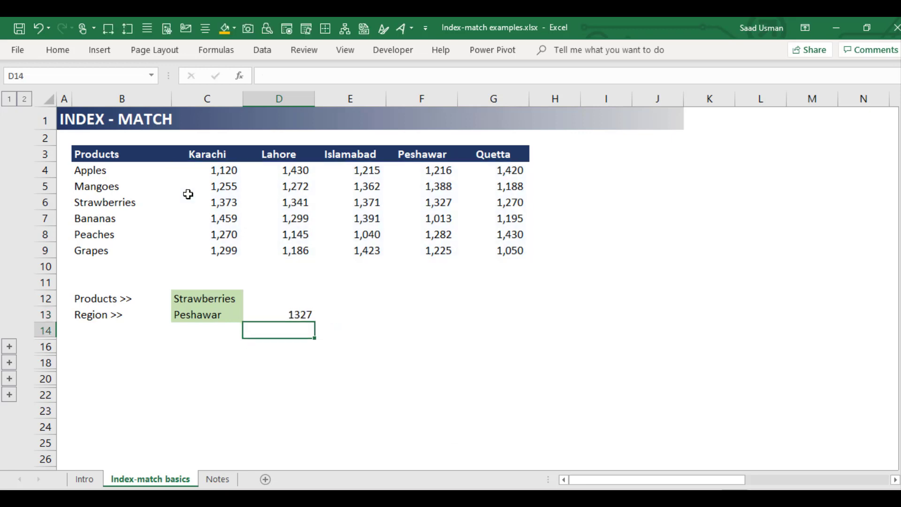
# - Check the Peshawar figure for Strawberries in F6 against the INDEX result in D13
pyautogui.press('Up')
pyautogui.press('Up')
pyautogui.press('Up')
pyautogui.press('Up')
pyautogui.press('Up')
pyautogui.press('Up')
pyautogui.press('Up')
pyautogui.press('Up')
pyautogui.press('Right')
pyautogui.press('Right')
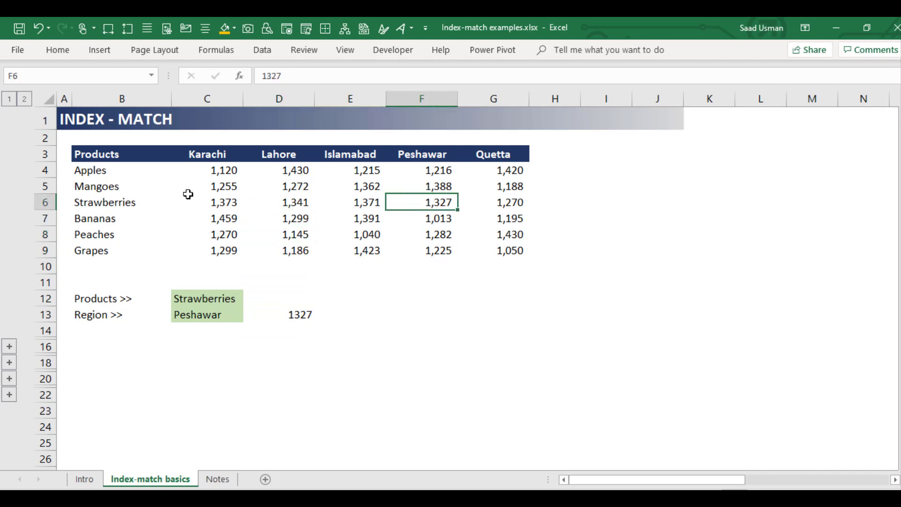
# - Review the row and column number arguments of the INDEX formula in cell D13
pyautogui.press('Left')
pyautogui.press('Left')
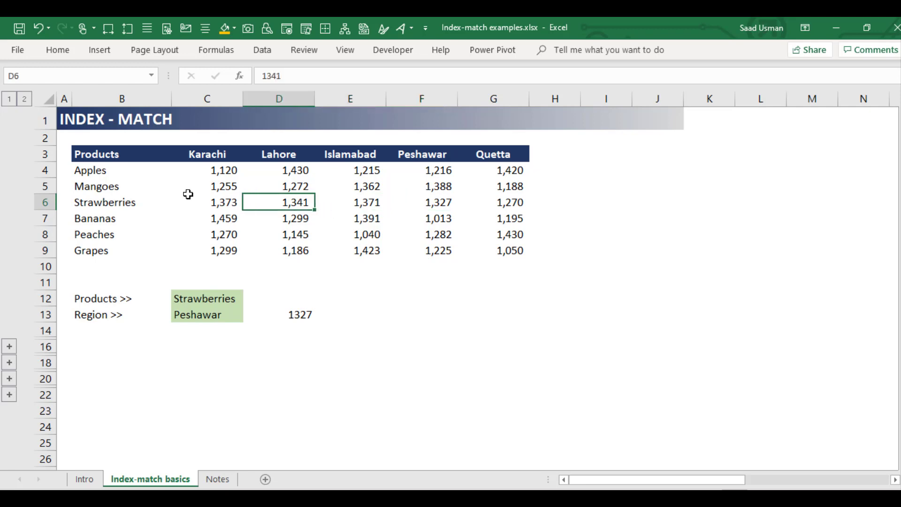
pyautogui.press('Down')
pyautogui.press('Down')
pyautogui.press('Down')
pyautogui.press('Down')
pyautogui.press('Down')
pyautogui.press('Down')
pyautogui.press('Down')
pyautogui.press('Down')
pyautogui.press('Up')
pyautogui.press('F2')
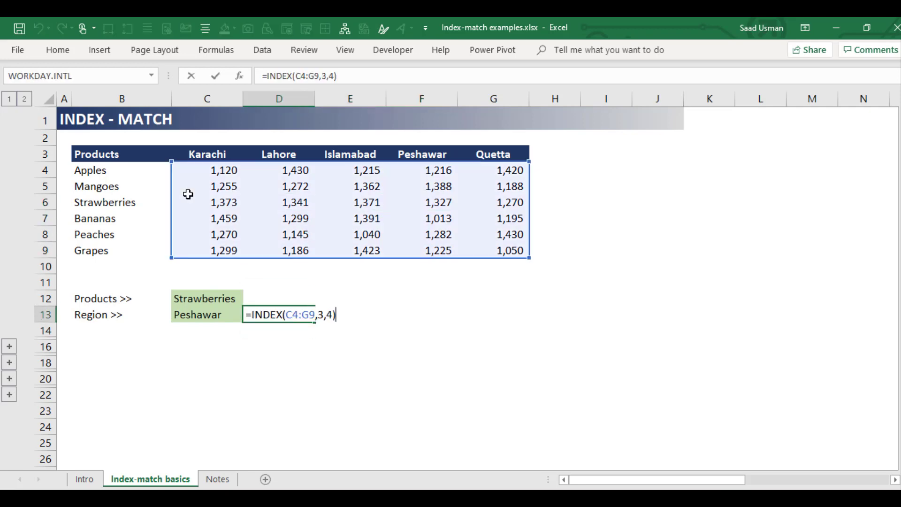
pyautogui.press('Left')
pyautogui.press('Left')
pyautogui.press('Left')
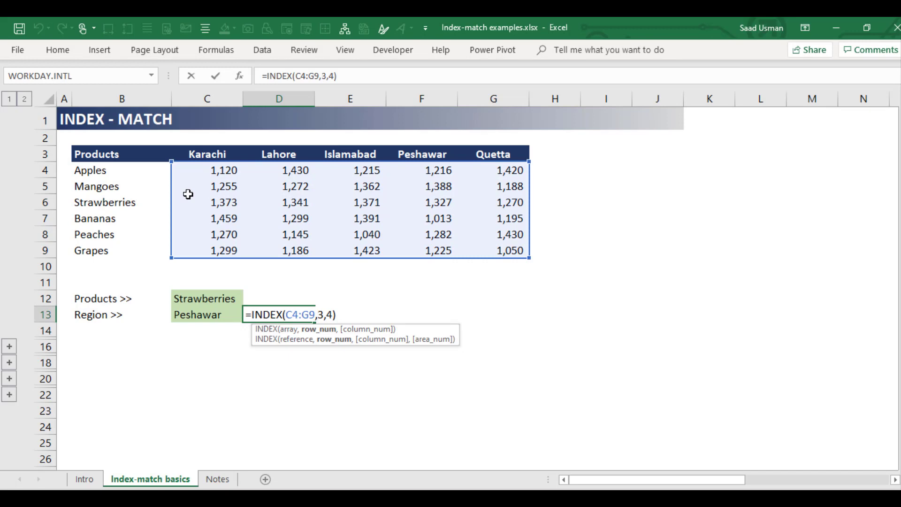
pyautogui.press('Return')
# - Begin a MATCH formula in cell E13 with the chosen product in C12 as the lookup value
pyautogui.press('Up')
pyautogui.press('Right')
pyautogui.press('Up')
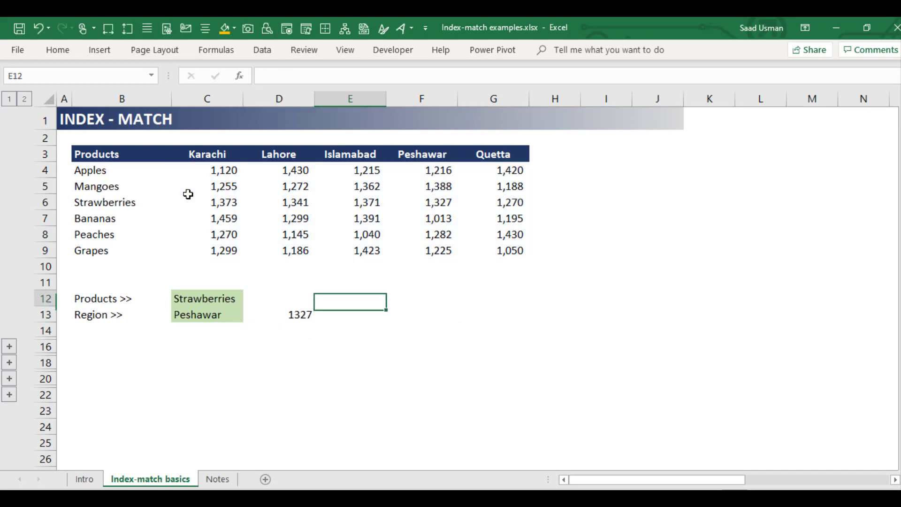
pyautogui.press('Down')
pyautogui.write('=matc')
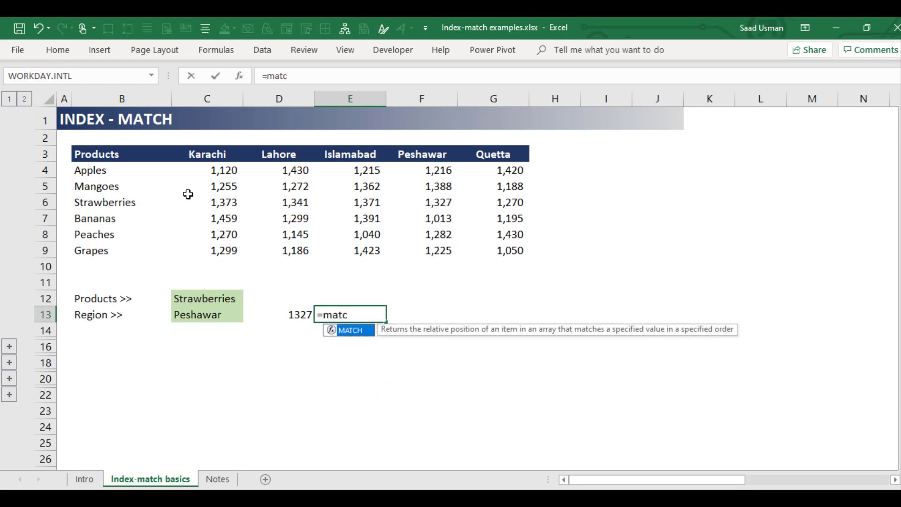
pyautogui.press('Tab')
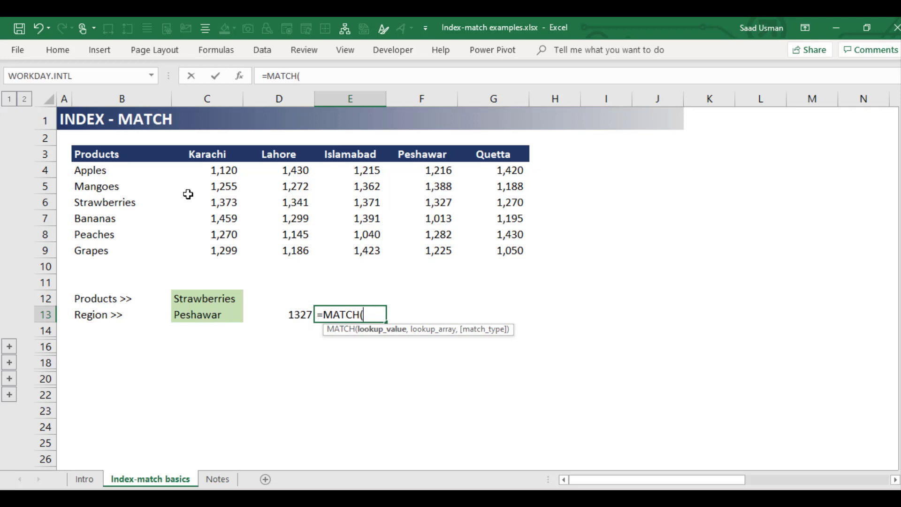
pyautogui.press('Up')
pyautogui.press('Left')
pyautogui.press('Left')
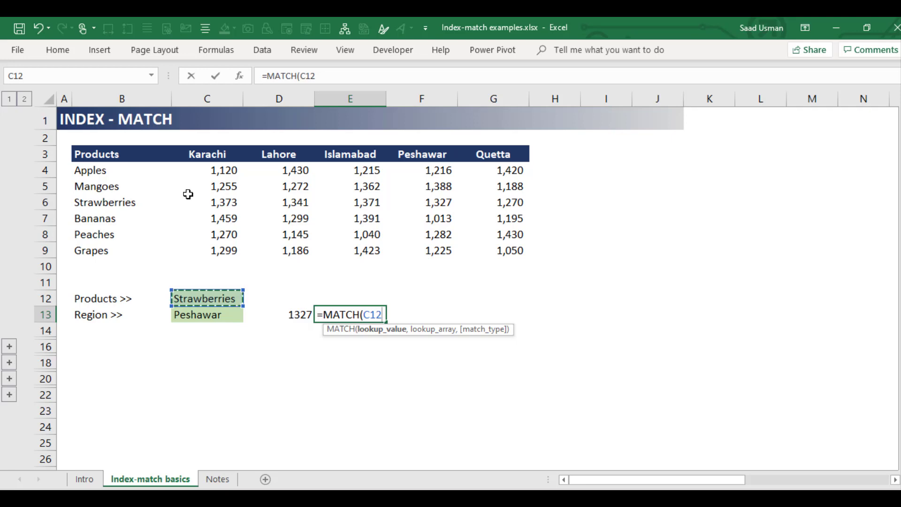
# - Add the product names B4:B9 as the lookup array of the E13 MATCH formula
pyautogui.write(',')
pyautogui.press('Up')
pyautogui.press('Up')
pyautogui.press('Up')
pyautogui.press('Up')
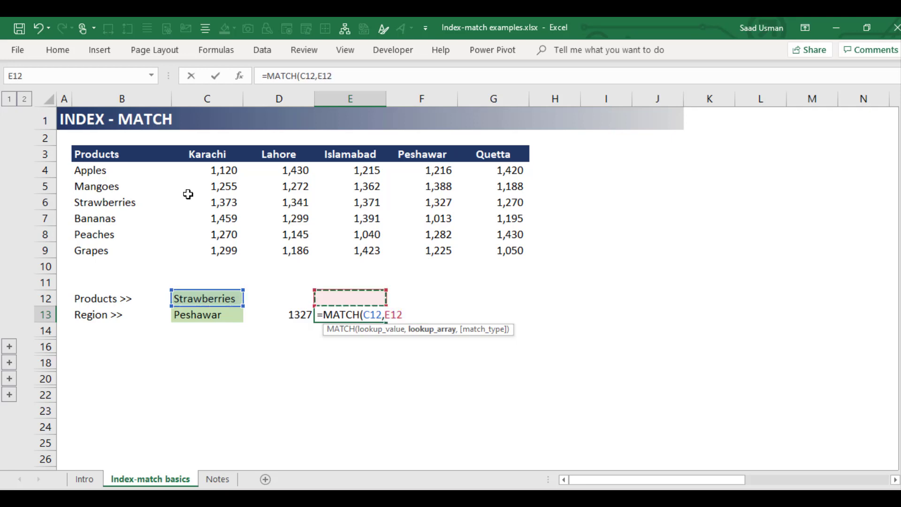
pyautogui.press('Left')
pyautogui.press('Left')
pyautogui.press('Left')
pyautogui.press('Left')
pyautogui.press('Right')
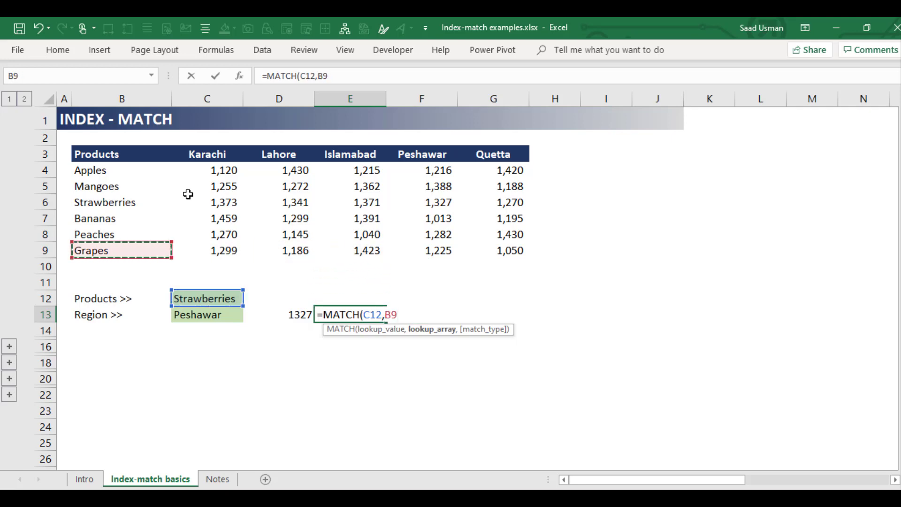
pyautogui.hotkey('shift', 'Up')
pyautogui.hotkey('shift', 'Up')
pyautogui.hotkey('shift', 'Up')
pyautogui.hotkey('shift', 'Up')
pyautogui.hotkey('shift', 'Up')
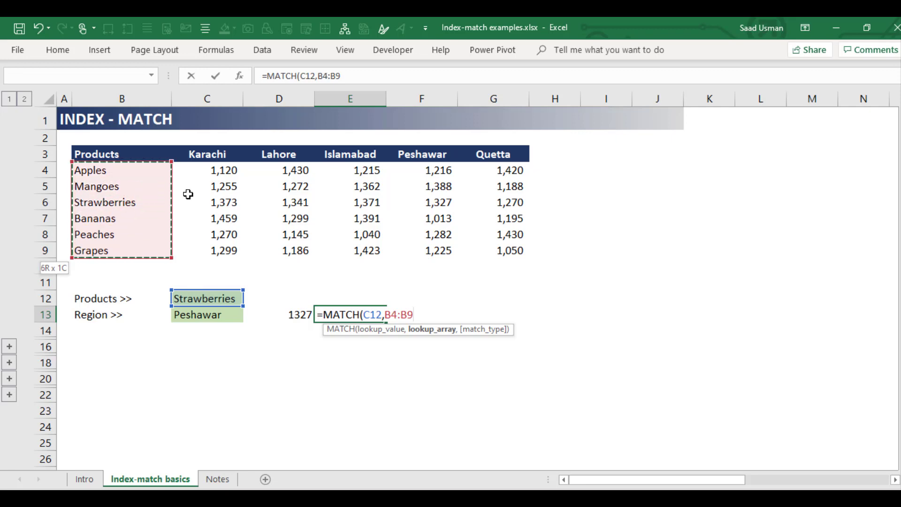
# - Complete the E13 MATCH formula with match type 0 for an exact match
pyautogui.write(',')
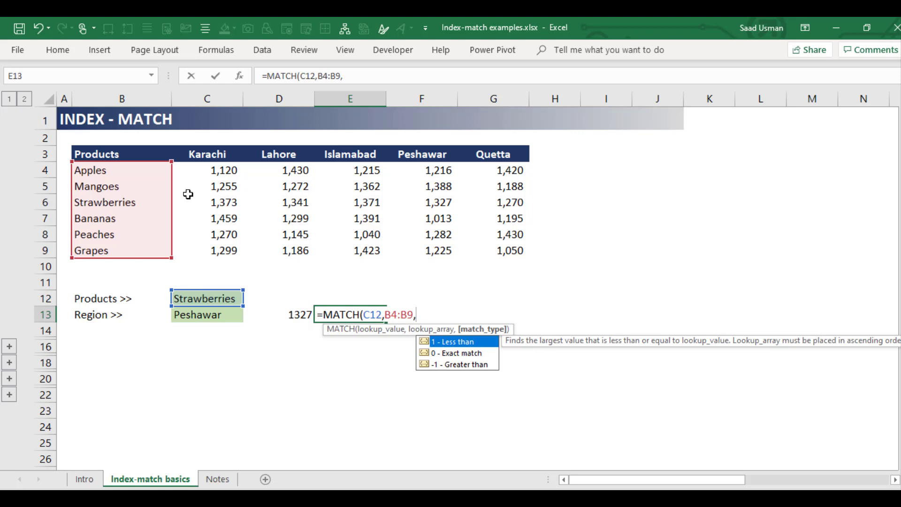
pyautogui.press('Down')
pyautogui.press('Tab')
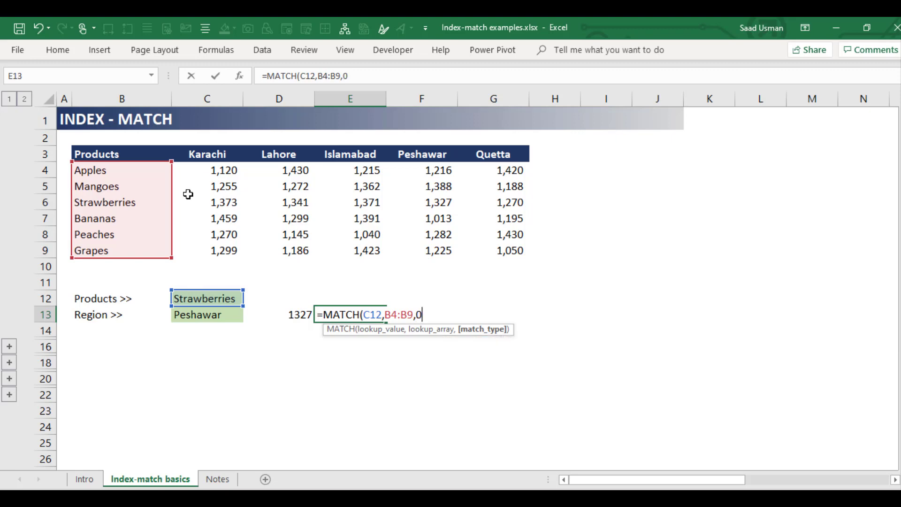
pyautogui.write(')')
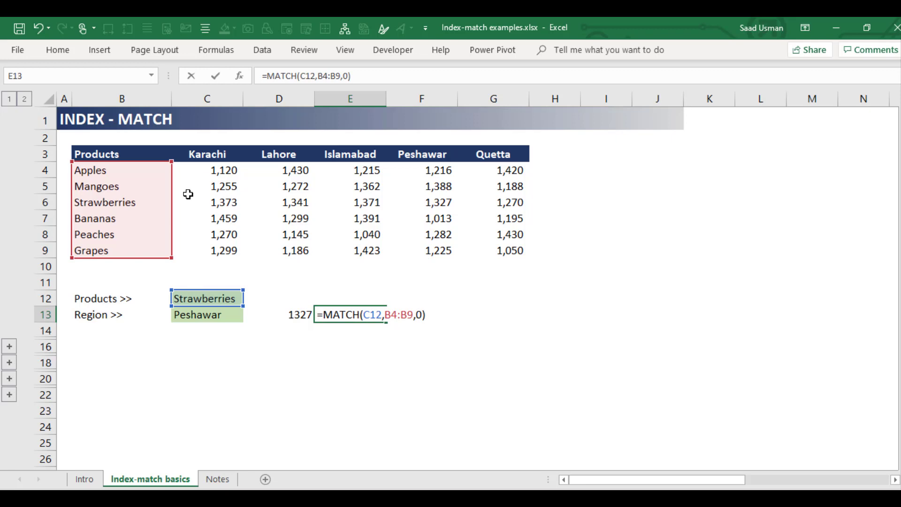
pyautogui.press('Return')
pyautogui.press('Up')
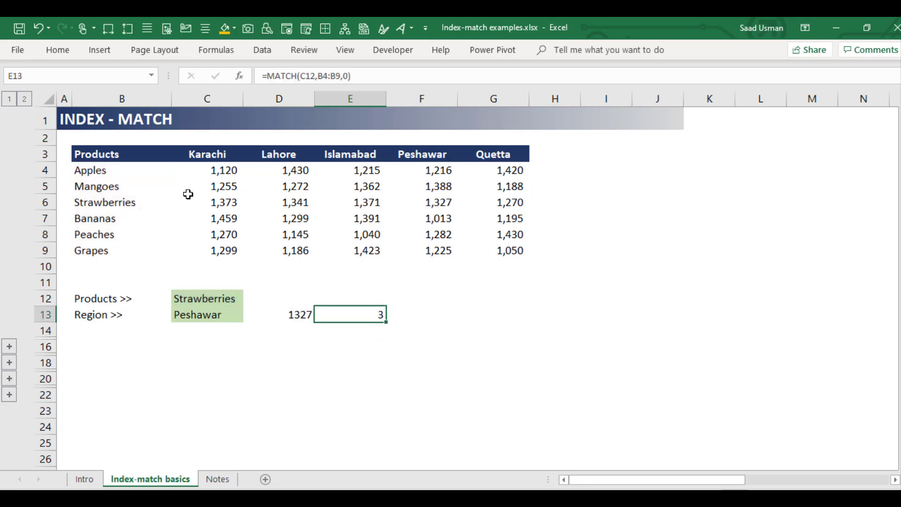
# - Check the position of Strawberries in the product list against the MATCH result in E13
pyautogui.press('Left')
pyautogui.press('Left')
pyautogui.press('Left')
pyautogui.press('Up')
pyautogui.press('Up')
pyautogui.press('Up')
pyautogui.press('Up')
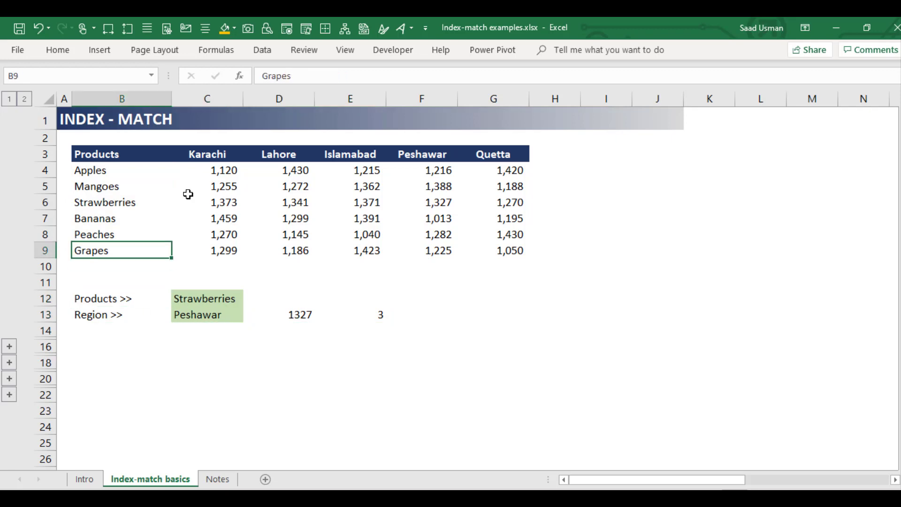
pyautogui.hotkey('ctrl', 'Up')
pyautogui.press('Down')
pyautogui.press('Down')
pyautogui.press('Down')
pyautogui.press('Down')
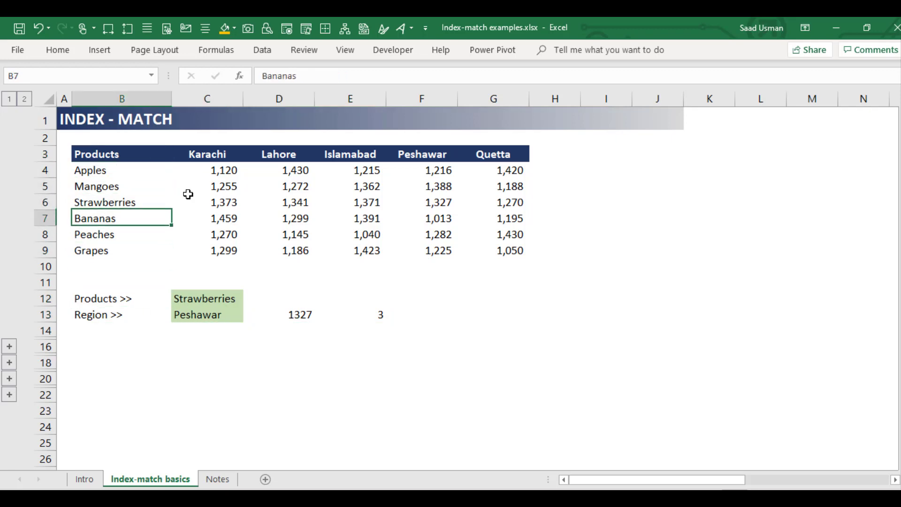
# - Begin a MATCH formula in cell F13 with the chosen region in C13 as the lookup value
pyautogui.press('Down')
pyautogui.press('Down')
pyautogui.press('Down')
pyautogui.press('Down')
pyautogui.press('Down')
pyautogui.press('Down')
pyautogui.press('Down')
pyautogui.press('Down')
pyautogui.press('Right')
pyautogui.press('Right')
pyautogui.press('Up')
pyautogui.press('Up')
pyautogui.press('Right')
pyautogui.press('Right')
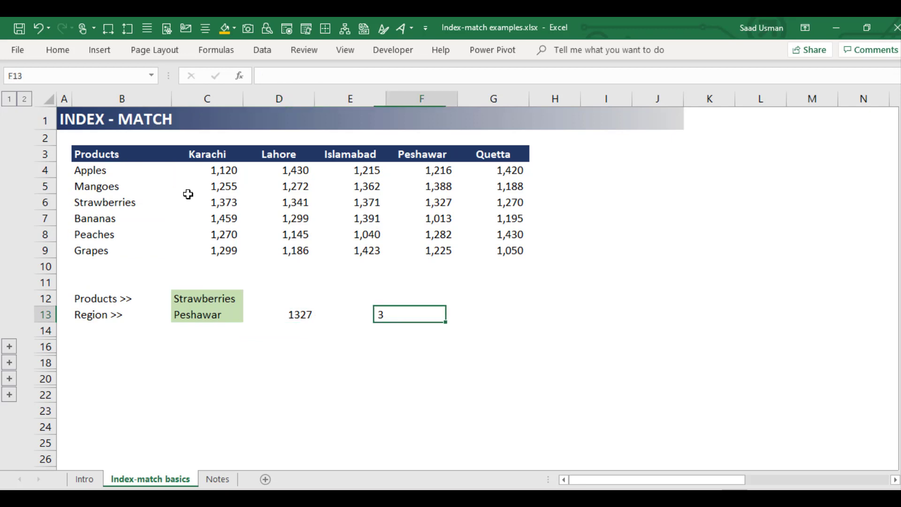
pyautogui.write('=')
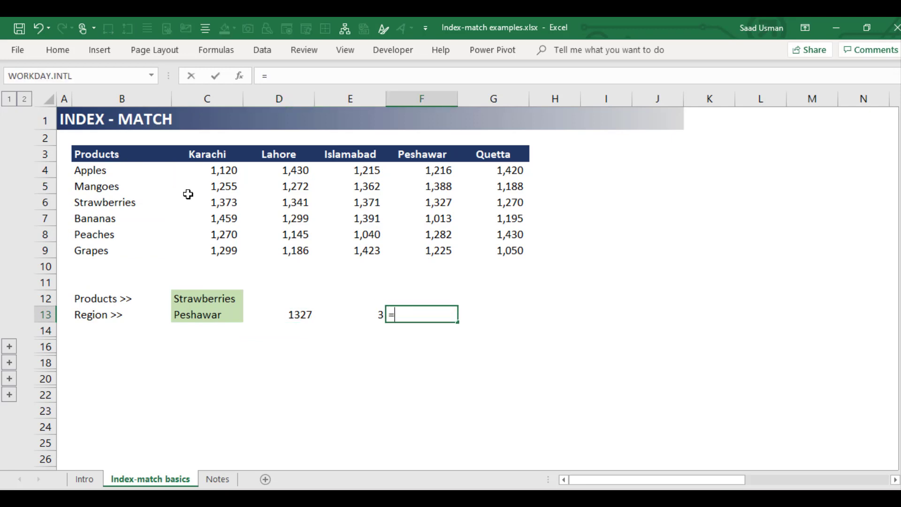
pyautogui.write('mat')
pyautogui.press('Tab')
pyautogui.press('Left')
pyautogui.press('Left')
pyautogui.press('Left')
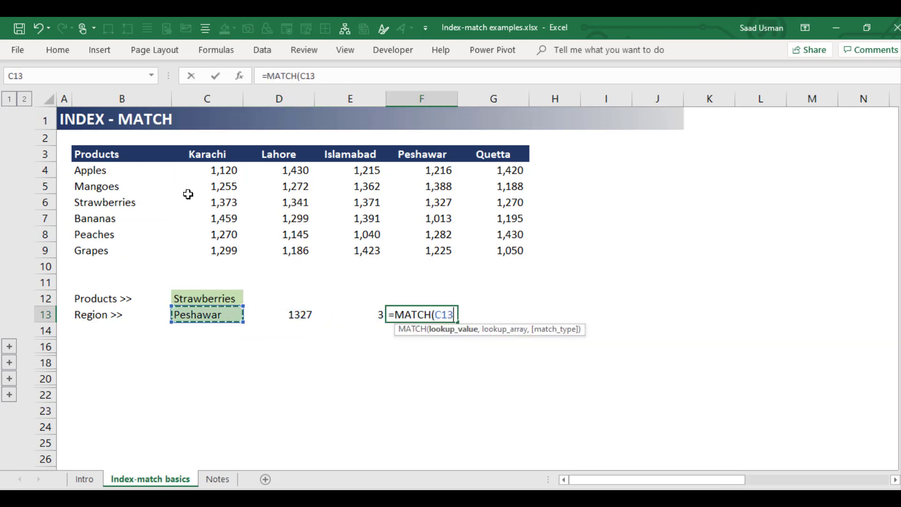
# - Add the region headers C3:G3 as the lookup array of the F13 MATCH formula
pyautogui.write(',')
pyautogui.press('Up')
pyautogui.press('Up')
pyautogui.press('Up')
pyautogui.press('Up')
pyautogui.press('Up')
pyautogui.press('Up')
pyautogui.press('Up')
pyautogui.press('Up')
pyautogui.press('Up')
pyautogui.press('Up')
pyautogui.press('Left')
pyautogui.press('Left')
pyautogui.press('Left')
pyautogui.hotkey('ctrl', 'shift', 'Right')
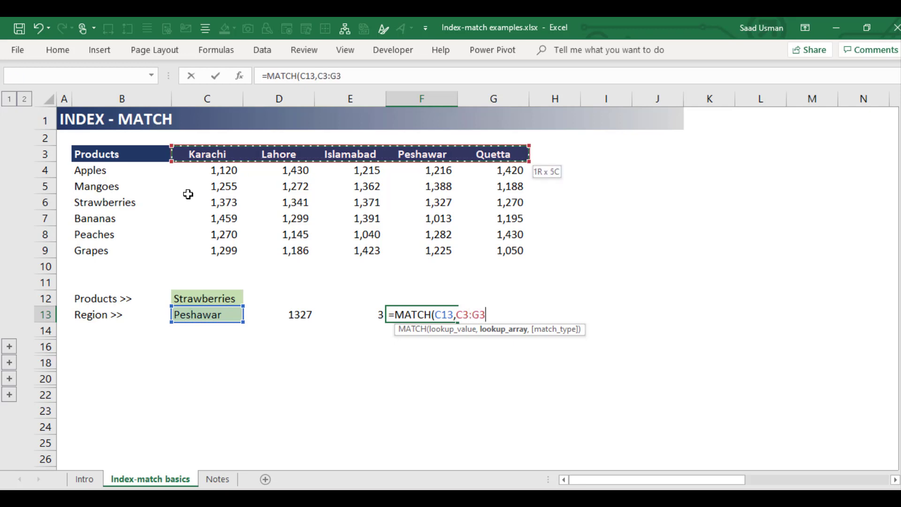
# - Complete the F13 MATCH formula with match type 0 for an exact match
pyautogui.write(',')
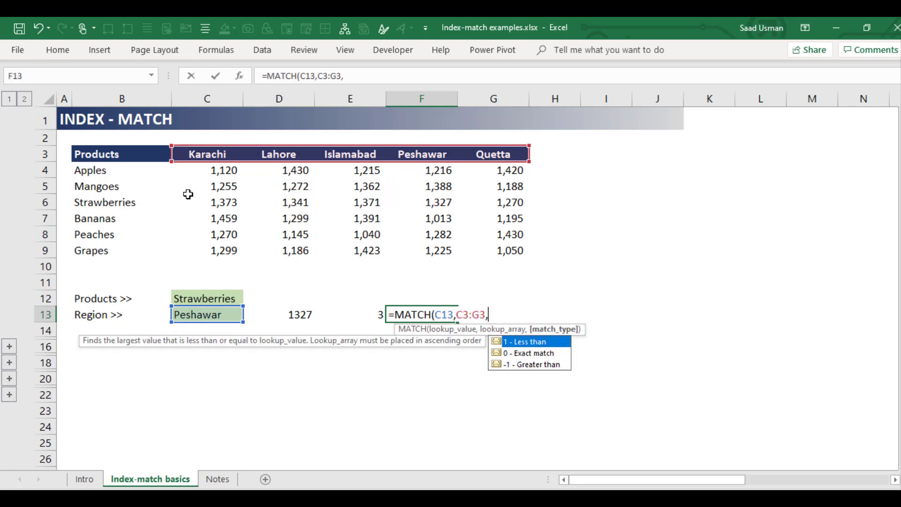
pyautogui.write('0)')
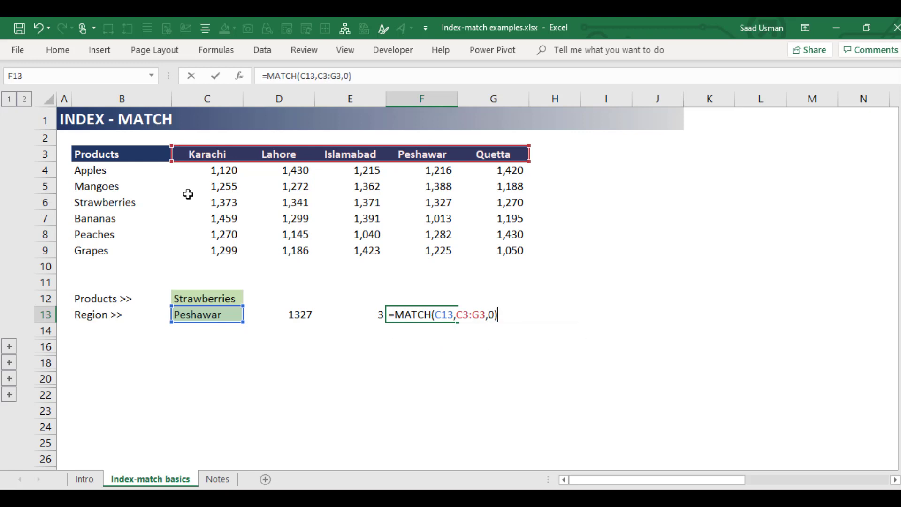
pyautogui.press('Return')
pyautogui.press('Up')
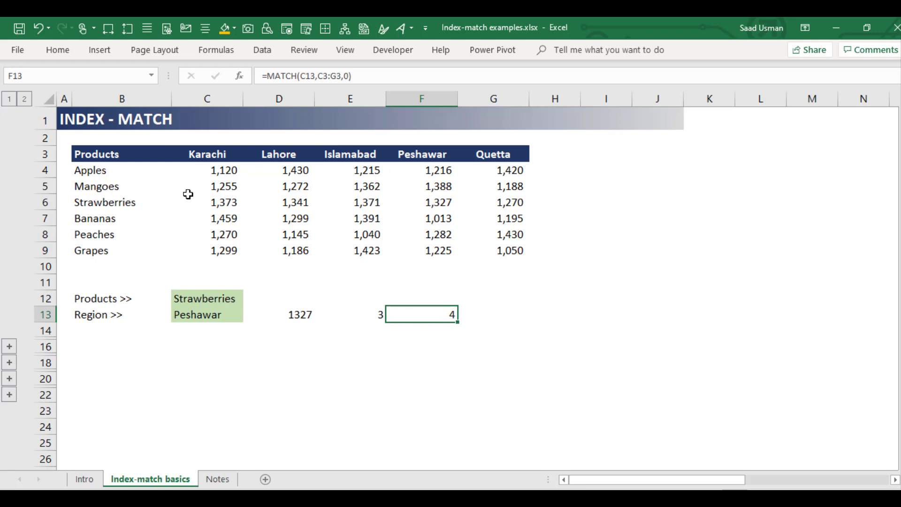
pyautogui.press('Left')
pyautogui.press('Left')
pyautogui.press('F2')
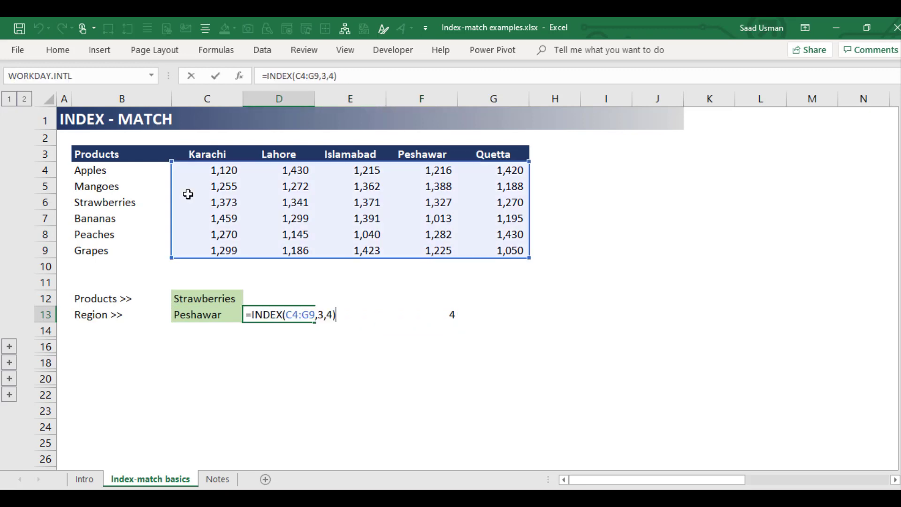
pyautogui.press('Escape')
# - Begin an INDEX formula in cell D14 with the whole data range C4:G9 as the array
pyautogui.press('Down')
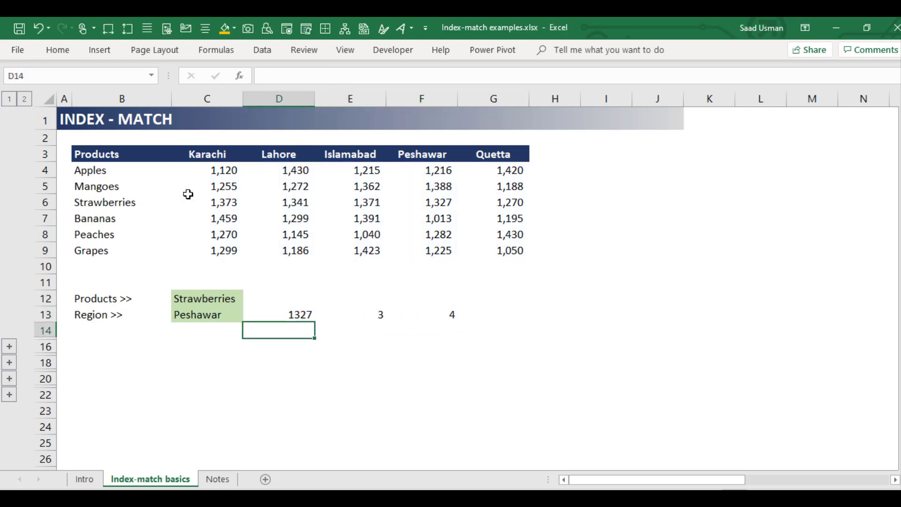
pyautogui.write('=')
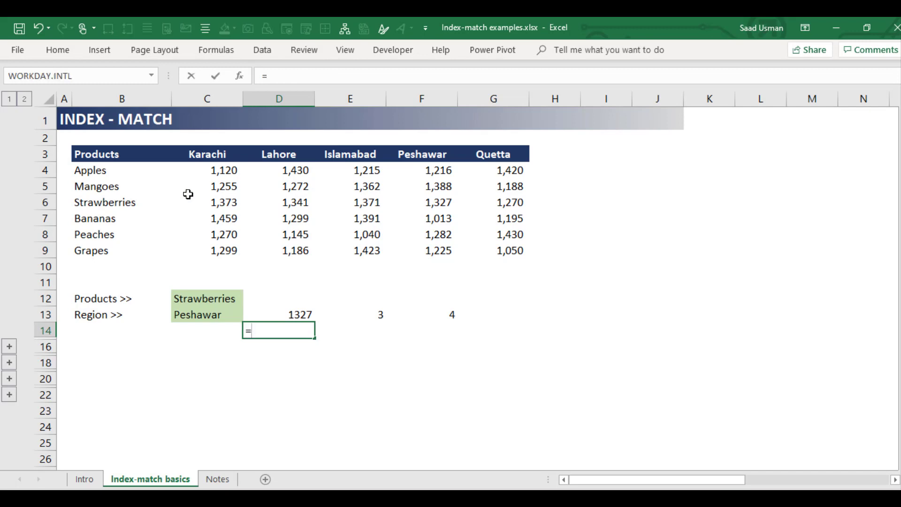
pyautogui.write('ind')
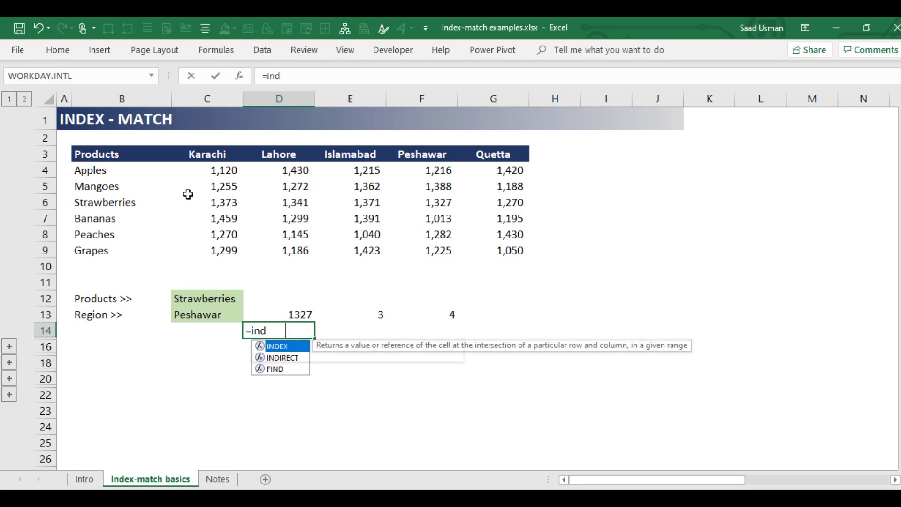
pyautogui.press('Tab')
pyautogui.press('Up')
pyautogui.press('Up')
pyautogui.press('Up')
pyautogui.press('Up')
pyautogui.press('Up')
pyautogui.press('Up')
pyautogui.press('Up')
pyautogui.press('Up')
pyautogui.press('Up')
pyautogui.press('Up')
pyautogui.press('Up')
pyautogui.press('Down')
pyautogui.press('Left')
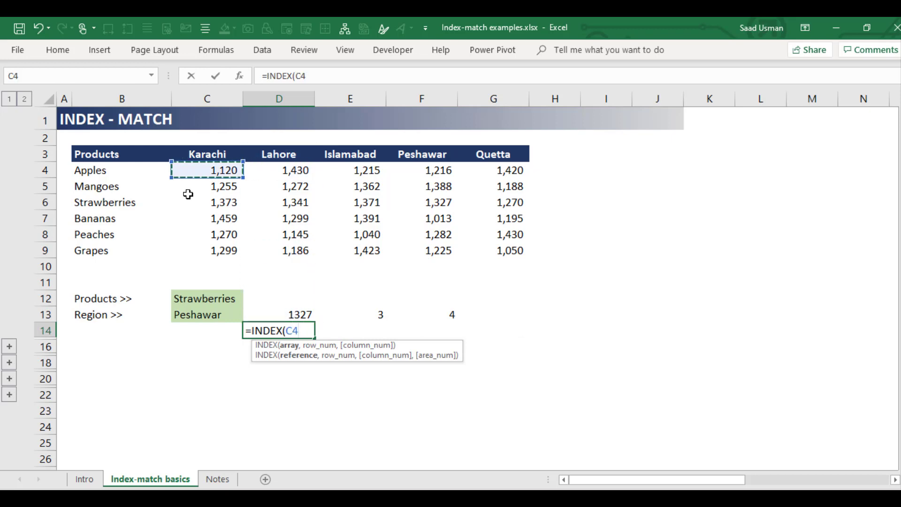
pyautogui.hotkey('ctrl', 'shift', 'Down')
pyautogui.hotkey('ctrl', 'shift', 'Right')
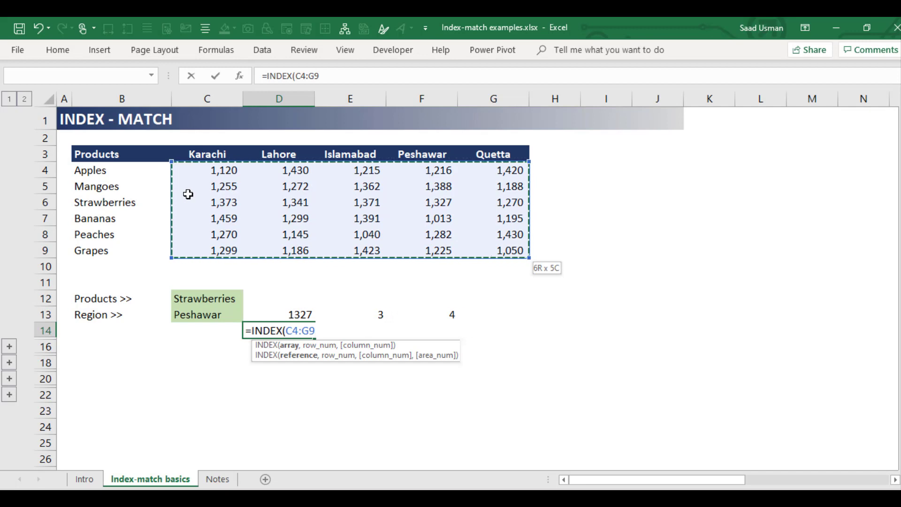
# - Nest a MATCH function as the row number in the D14 formula, with product cell C12 as its lookup value
pyautogui.write(',')
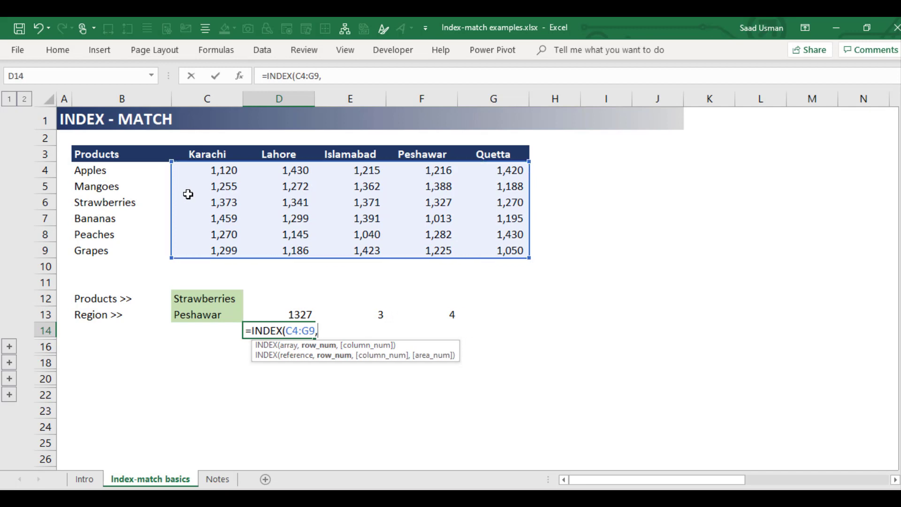
pyautogui.write('mat')
pyautogui.press('Tab')
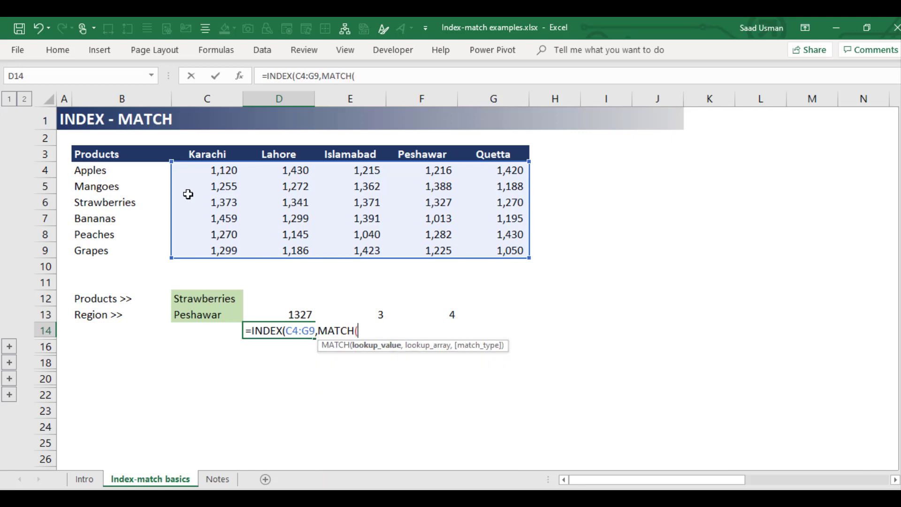
pyautogui.press('Left')
pyautogui.press('Up')
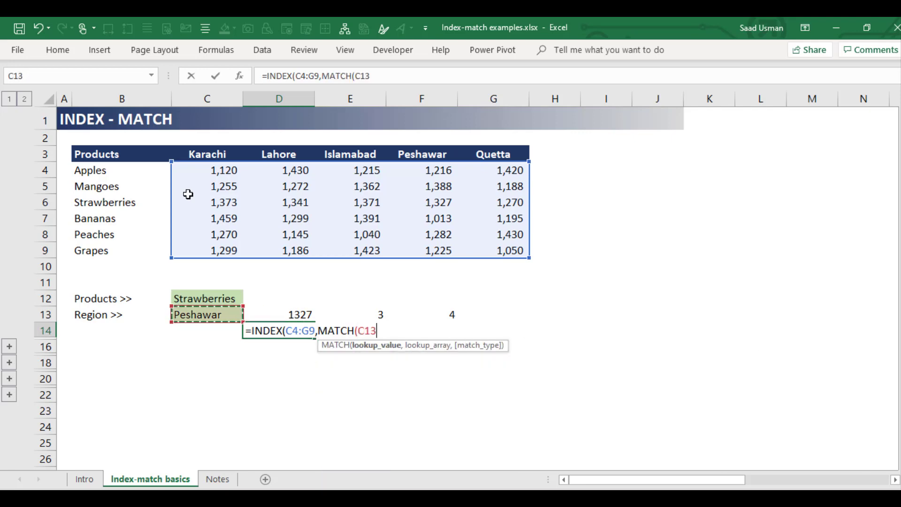
pyautogui.press('Up')
pyautogui.write(',')
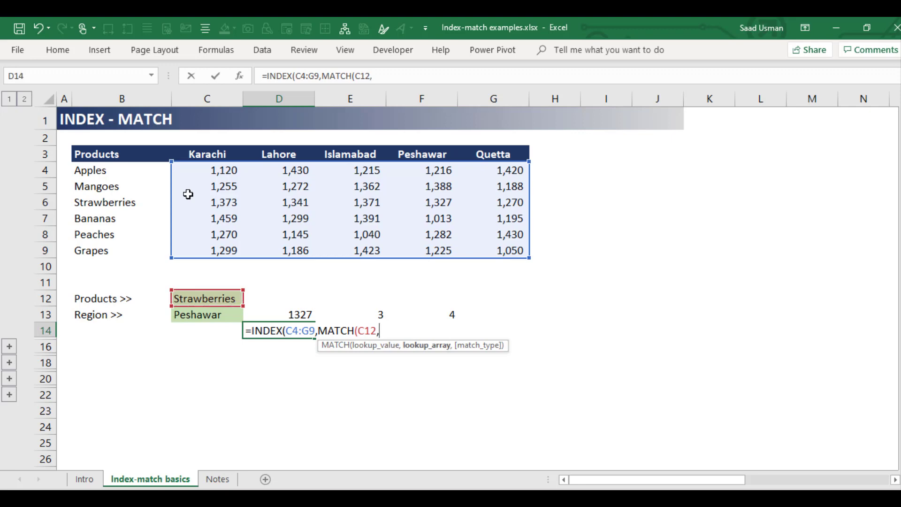
# - Add the product names B4:B9 as the lookup array of the MATCH nested in the D14 formula
pyautogui.press('Left')
pyautogui.press('Left')
pyautogui.press('Up')
pyautogui.press('Up')
pyautogui.press('Up')
pyautogui.press('Up')
pyautogui.press('Up')
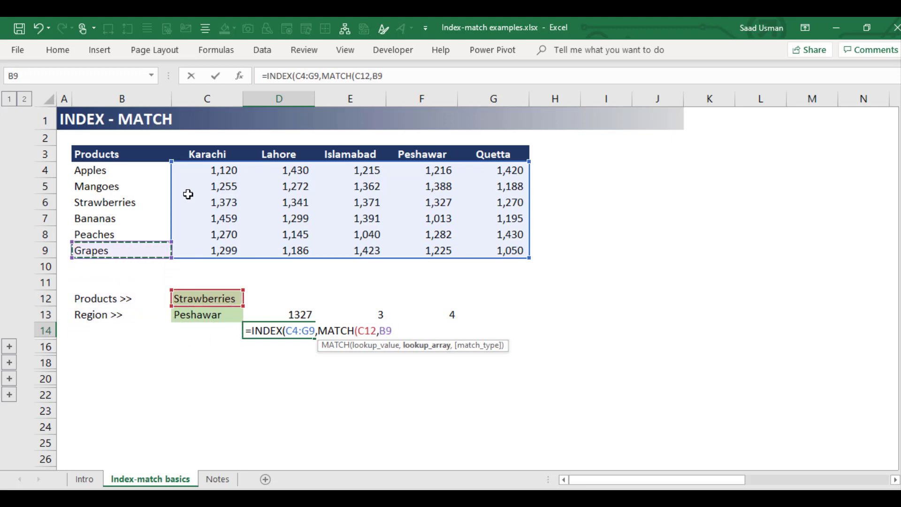
pyautogui.hotkey('shift', 'Up')
pyautogui.hotkey('shift', 'Up')
pyautogui.hotkey('shift', 'Up')
pyautogui.hotkey('shift', 'Up')
pyautogui.hotkey('shift', 'Up')
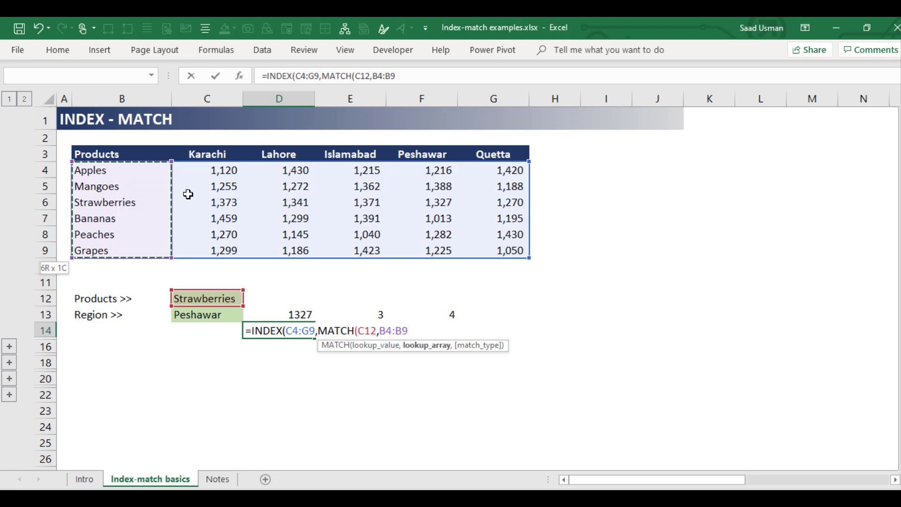
# - Close the row MATCH in D14 with match type 0 and nest a second MATCH as column number, looking up region cell C13
pyautogui.write(',0)')
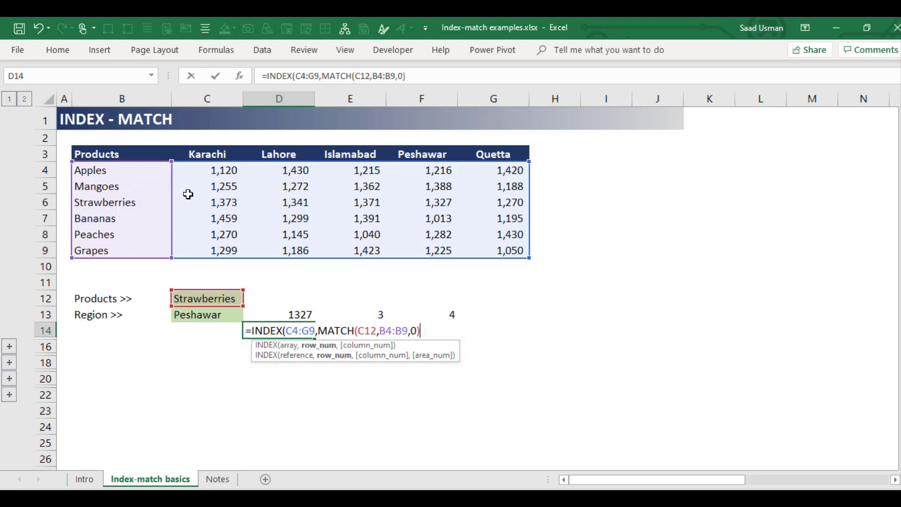
pyautogui.write(',')
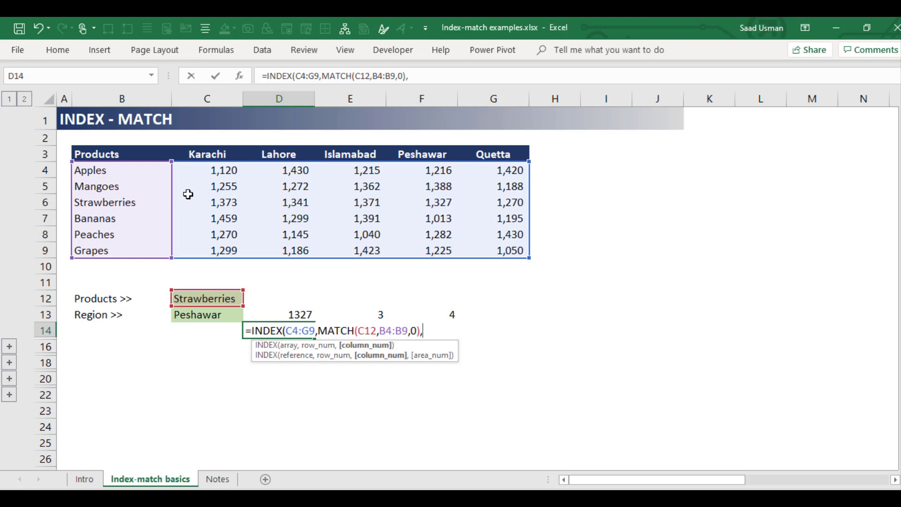
pyautogui.write('mat')
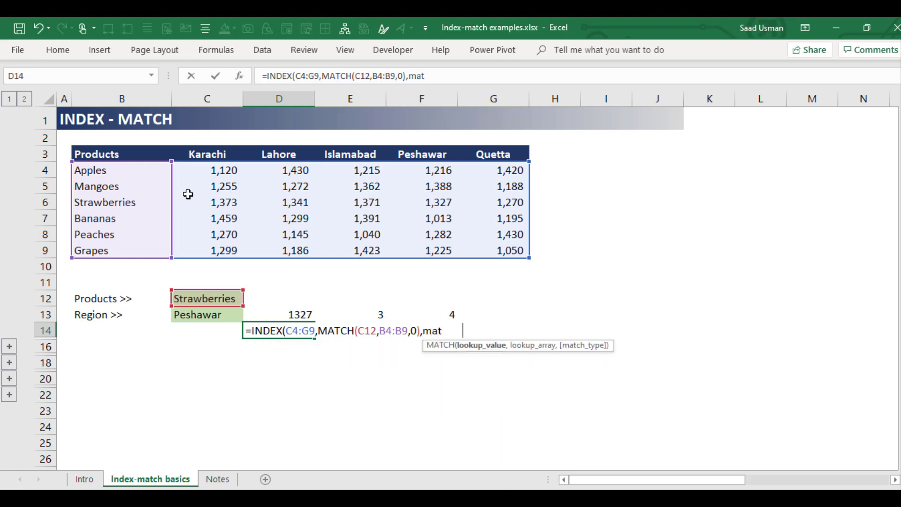
pyautogui.press('Tab')
pyautogui.press('Left')
pyautogui.press('Up')
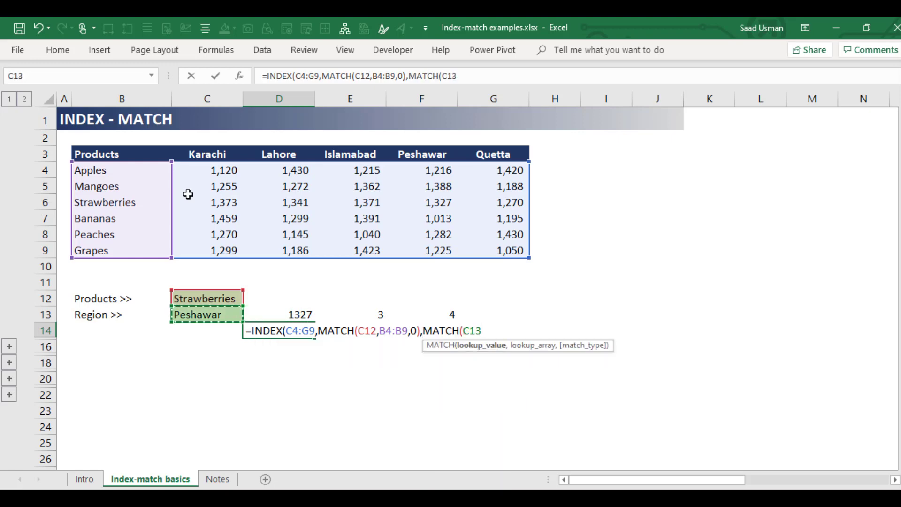
# - Add the region headers C3:G3 as the lookup array of the second MATCH in the D14 formula
pyautogui.write(',')
pyautogui.press('Up')
pyautogui.hotkey('ctrl', 'Up')
pyautogui.hotkey('ctrl', 'Up')
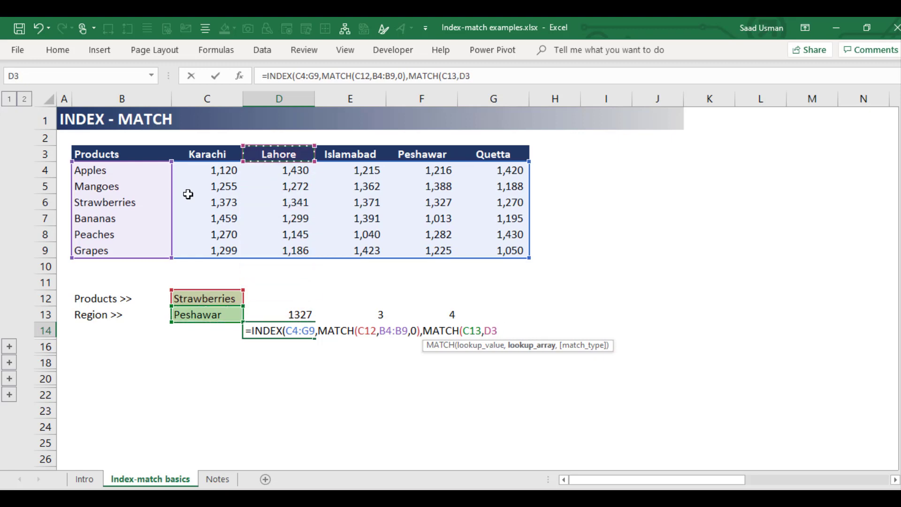
pyautogui.press('Left')
pyautogui.hotkey('shift', 'Right')
pyautogui.hotkey('shift', 'Right')
pyautogui.hotkey('shift', 'Right')
pyautogui.hotkey('shift', 'Right')
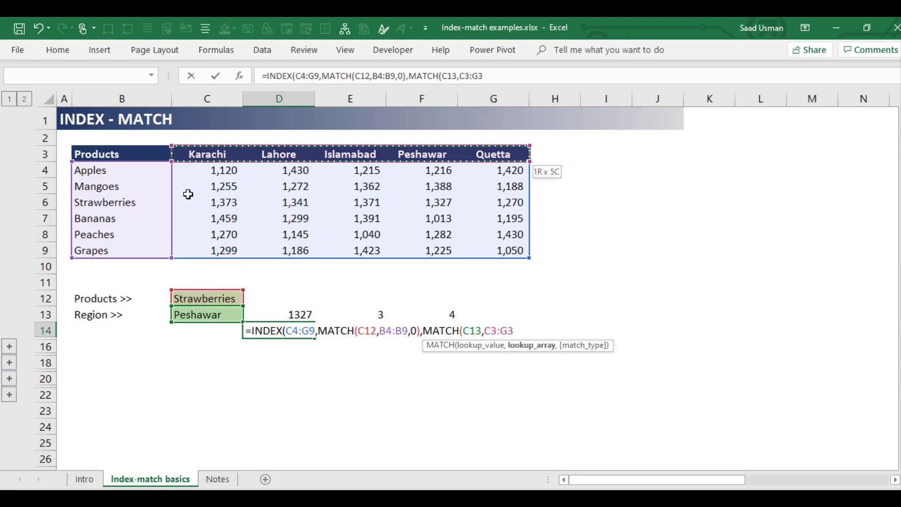
# - Complete the D14 INDEX-MATCH formula with match type 0 for the region lookup and enter it
pyautogui.write(',0)')
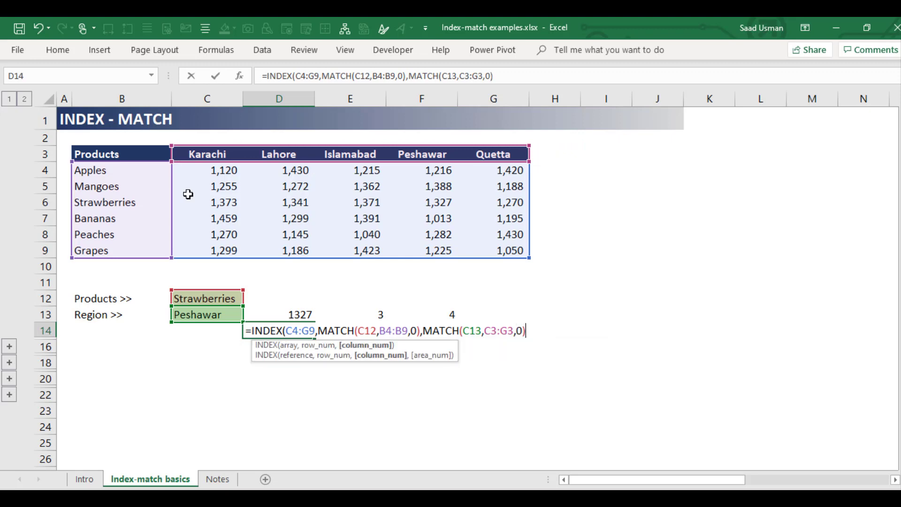
pyautogui.write(')')
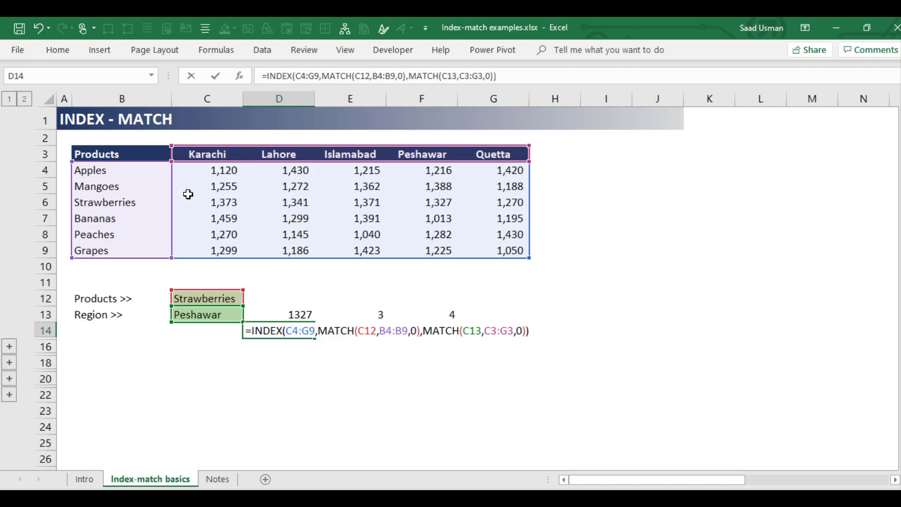
pyautogui.press('Return')
pyautogui.press('Up')
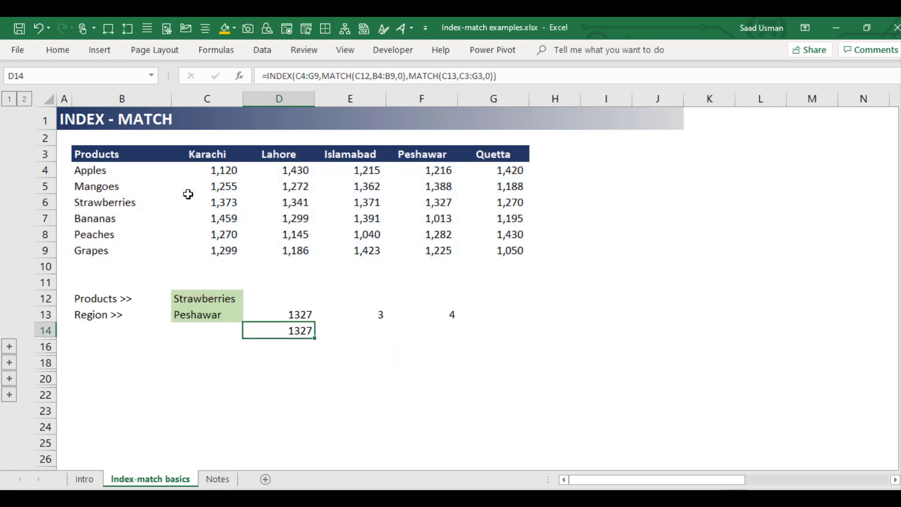
# - Check the INDEX formula in D13, and clear the practice formulas from the range D13:F14
pyautogui.press('Up')
pyautogui.press('F2')
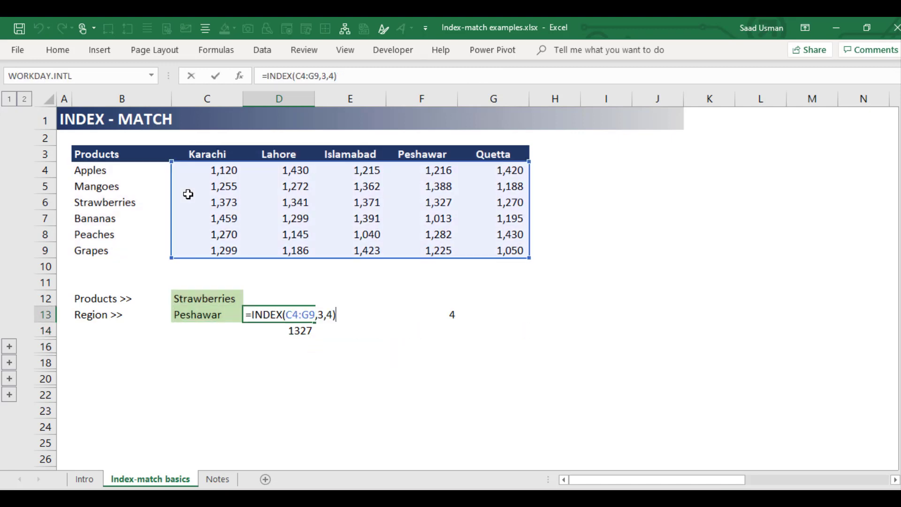
pyautogui.press('Escape')
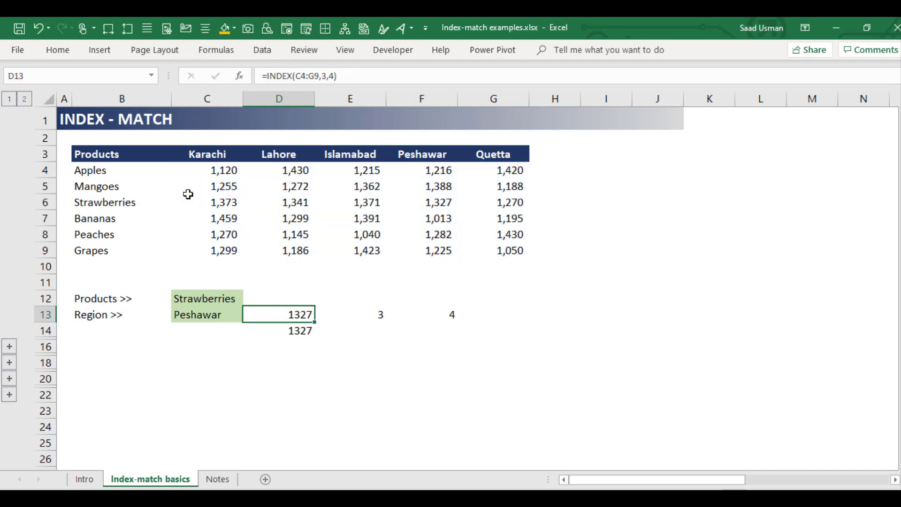
pyautogui.press('Down')
pyautogui.press('Up')
pyautogui.hotkey('shift', 'Down')
pyautogui.hotkey('shift', 'Right')
pyautogui.hotkey('shift', 'Right')
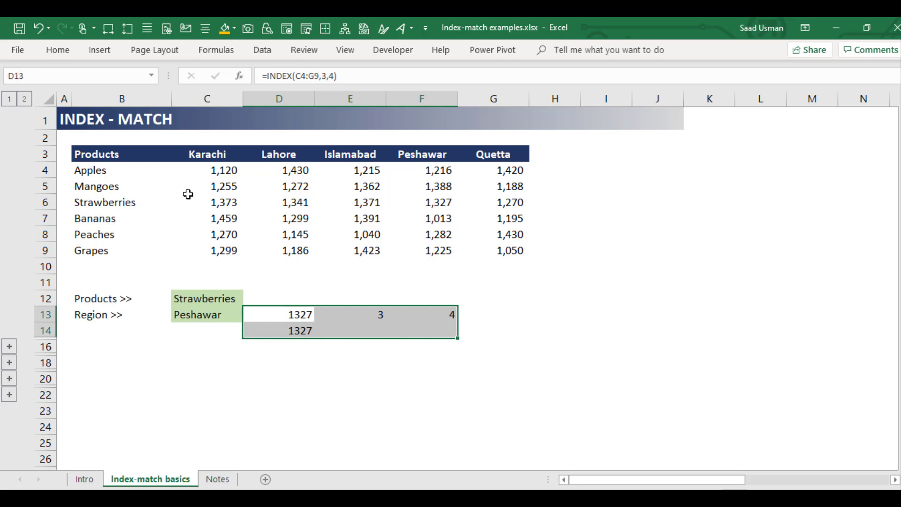
pyautogui.press('Delete')
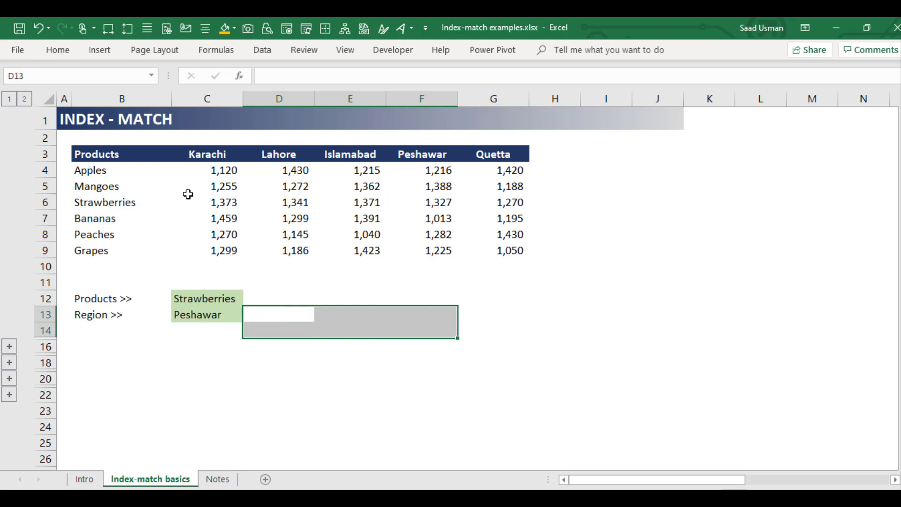
# - Expand the collapsed row 15 with the Karachi region question and start an INDEX formula in cell F15
pyautogui.click(9, 347)
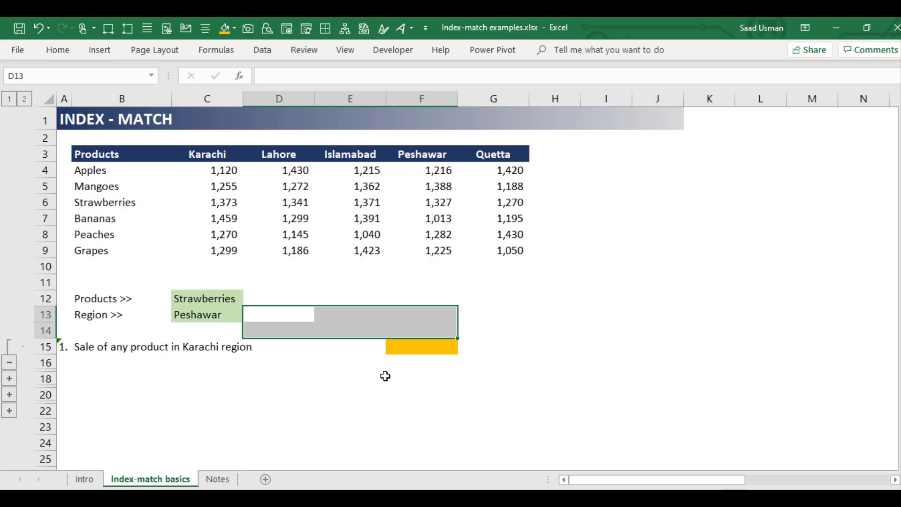
pyautogui.click(418, 348)
pyautogui.write('=su')
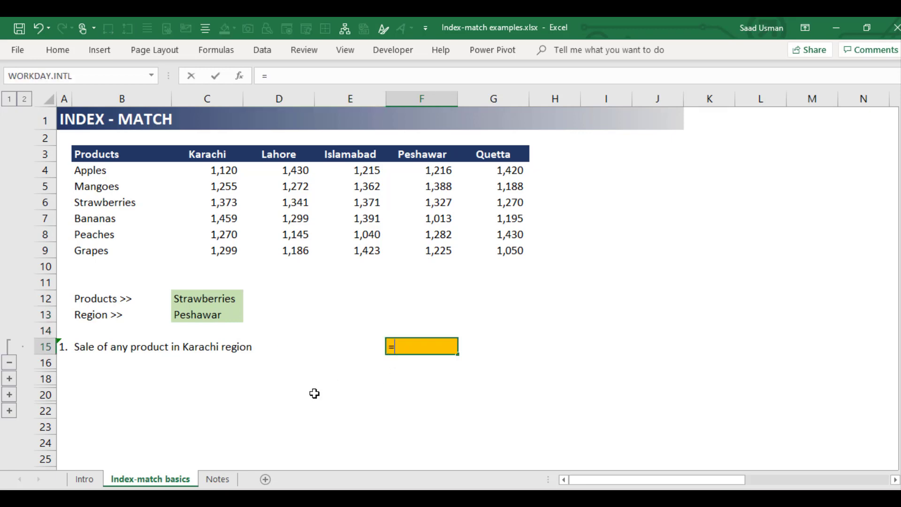
pyautogui.press('BackSpace')
pyautogui.press('BackSpace')
pyautogui.write('ind')
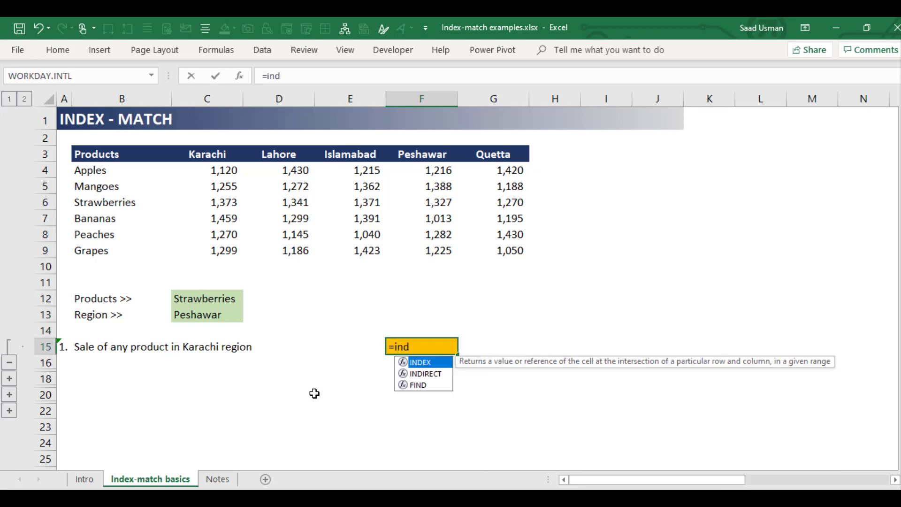
pyautogui.press('Tab')
# - Use the Karachi sales figures C4:C9 as the array of the INDEX formula in F15
pyautogui.press('Left')
pyautogui.press('Left')
pyautogui.press('Left')
pyautogui.press('Up')
pyautogui.press('Up')
pyautogui.press('Up')
pyautogui.press('Up')
pyautogui.press('Up')
pyautogui.press('Up')
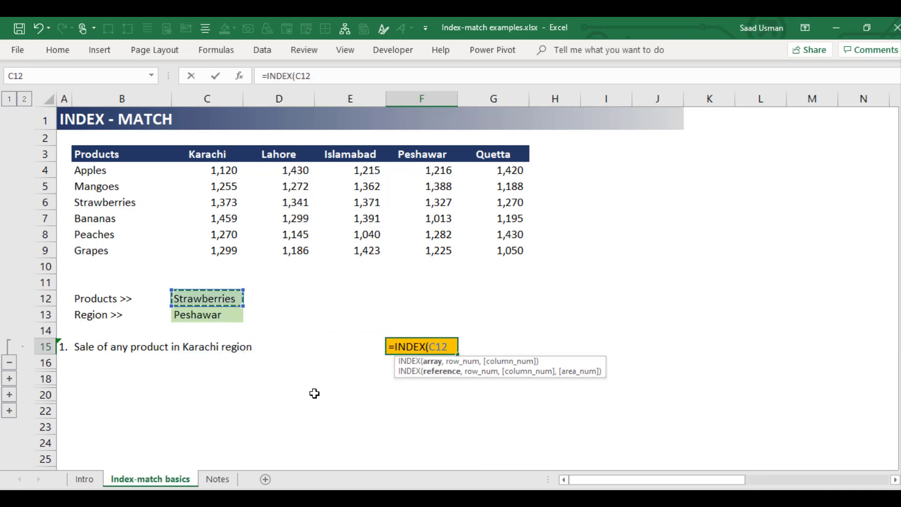
pyautogui.hotkey('shift', 'Up')
pyautogui.hotkey('shift', 'Up')
pyautogui.hotkey('shift', 'Up')
pyautogui.hotkey('shift', 'Up')
pyautogui.hotkey('shift', 'Up')
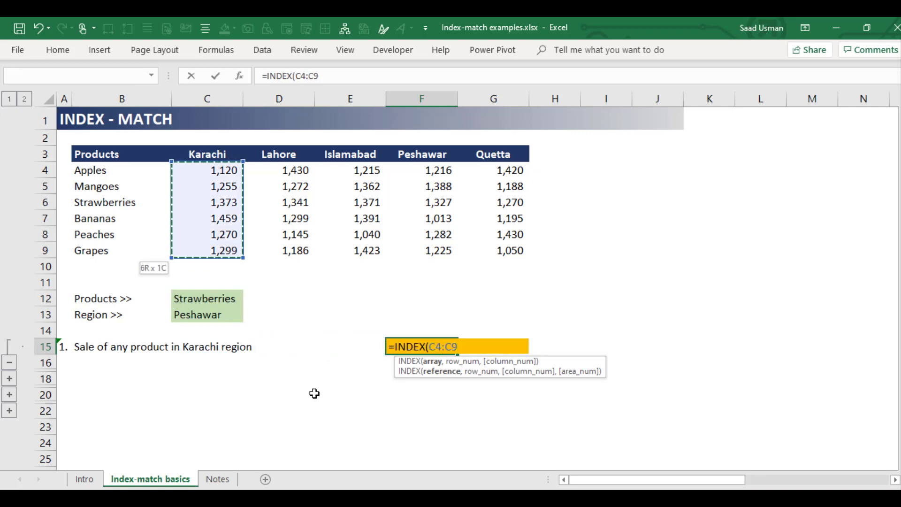
# - Nest a MATCH function as the row number in the F15 formula, with product cell C12 as its lookup value
pyautogui.write(',mat')
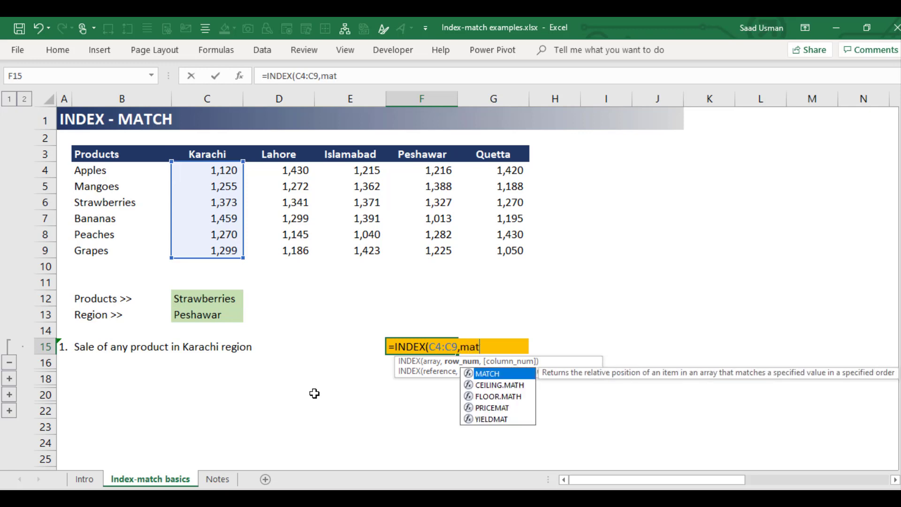
pyautogui.press('Tab')
pyautogui.press('Up')
pyautogui.press('Up')
pyautogui.press('Up')
pyautogui.press('Left')
pyautogui.press('Left')
pyautogui.press('Left')
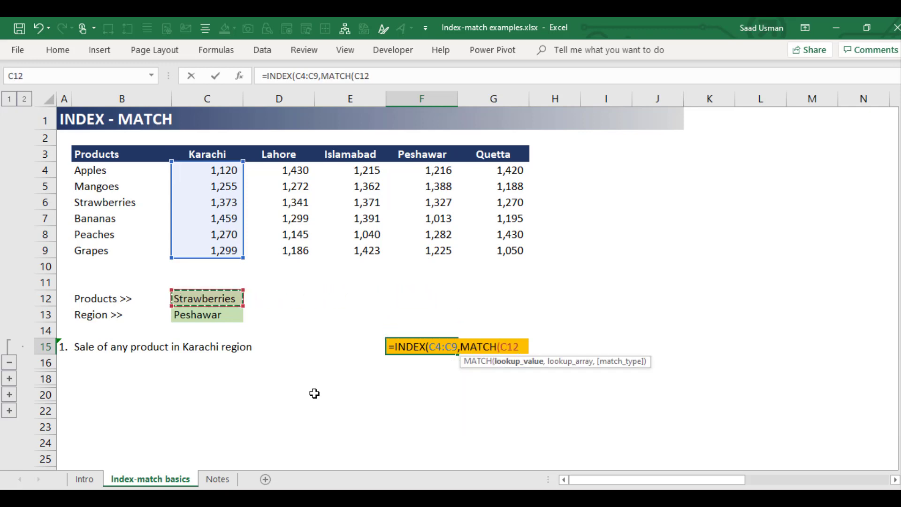
# - Add the product names B4:B9 as the lookup array of the MATCH nested in the F15 formula
pyautogui.write(',')
pyautogui.press('Left')
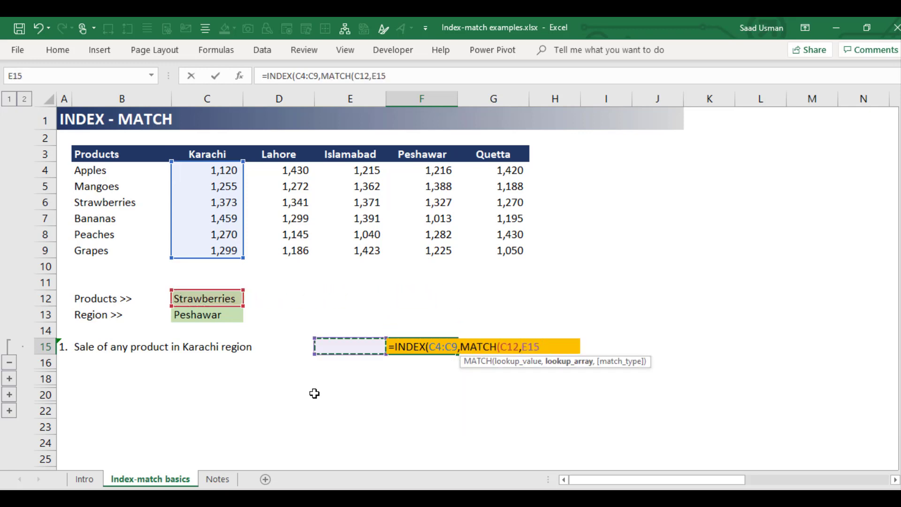
pyautogui.press('Left')
pyautogui.press('Left')
pyautogui.press('Left')
pyautogui.press('Up')
pyautogui.press('Up')
pyautogui.press('Up')
pyautogui.press('Up')
pyautogui.press('Up')
pyautogui.press('Up')
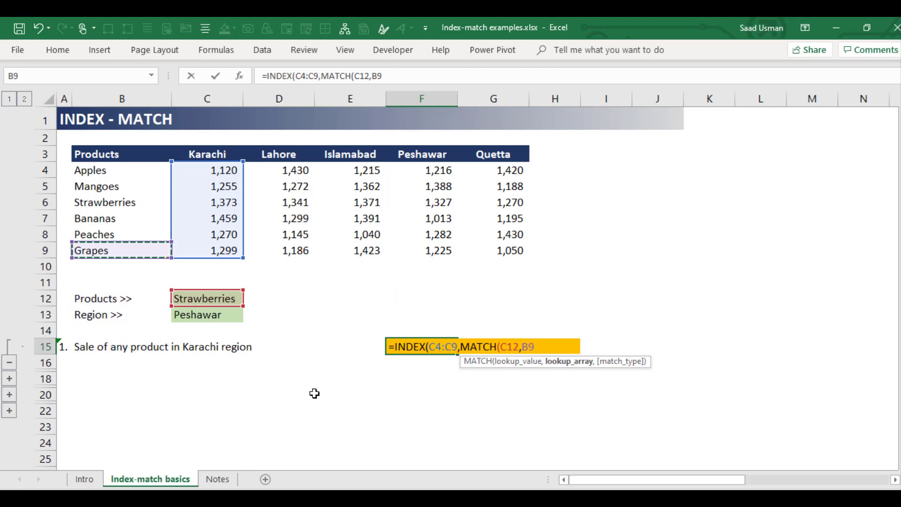
pyautogui.hotkey('shift', 'Up')
pyautogui.hotkey('shift', 'Up')
pyautogui.hotkey('shift', 'Up')
pyautogui.hotkey('shift', 'Up')
pyautogui.hotkey('shift', 'Up')
pyautogui.hotkey('shift', 'Up')
pyautogui.hotkey('shift', 'Up')
pyautogui.hotkey('shift', 'Down')
pyautogui.hotkey('shift', 'Down')
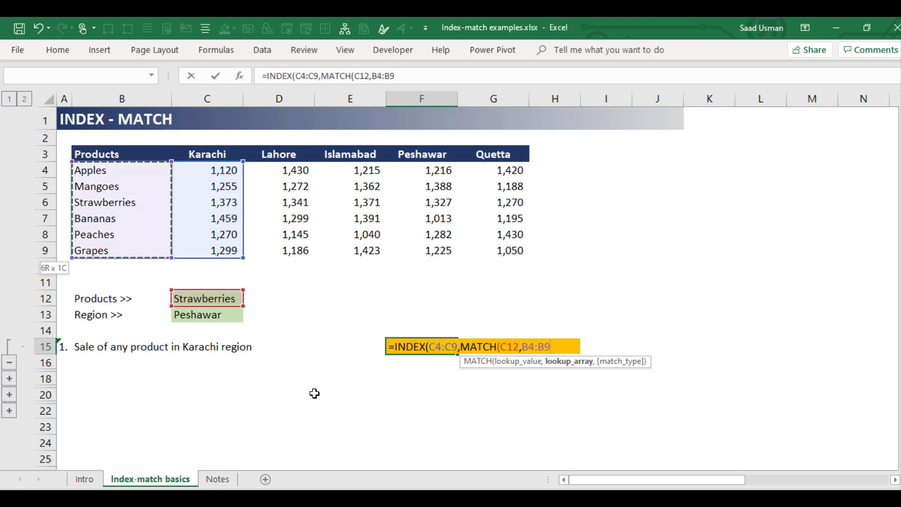
# - Complete the F15 formula with match type 0 and compare its result with the Strawberries figure for Karachi in C6
pyautogui.write(',0)')
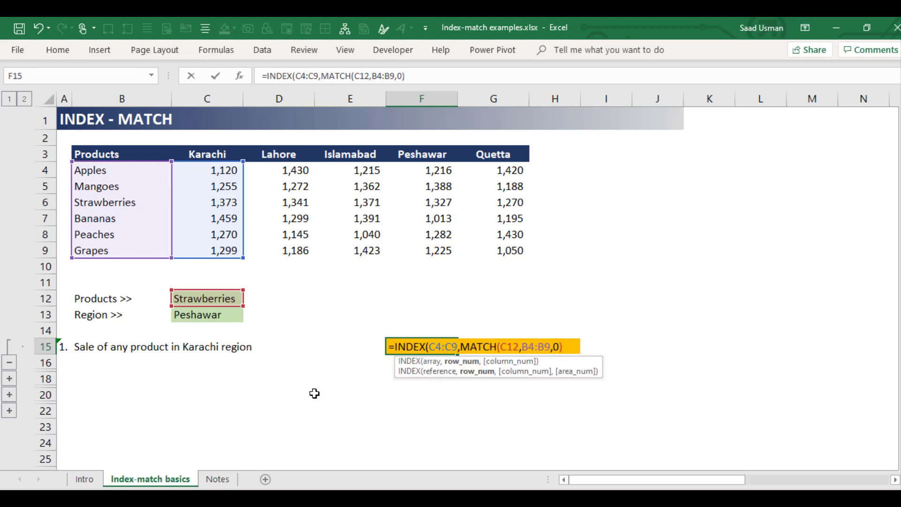
pyautogui.write(')')
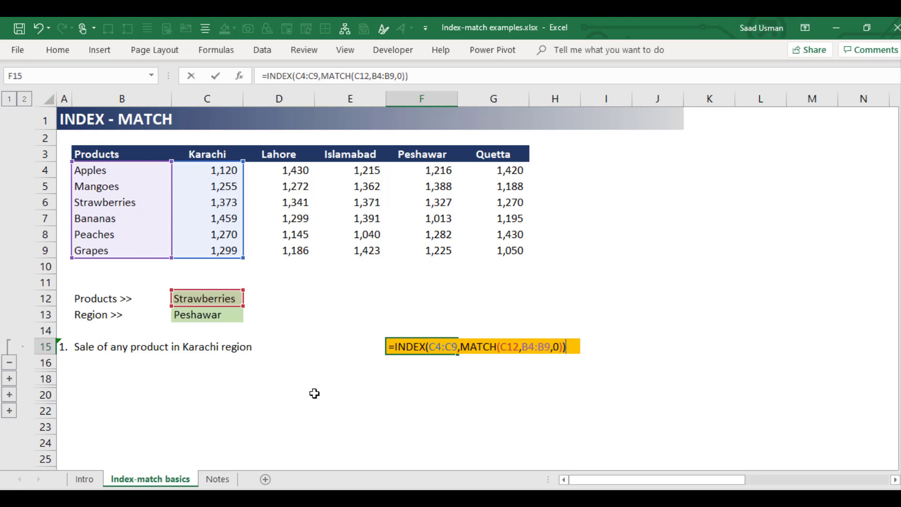
pyautogui.press('Return')
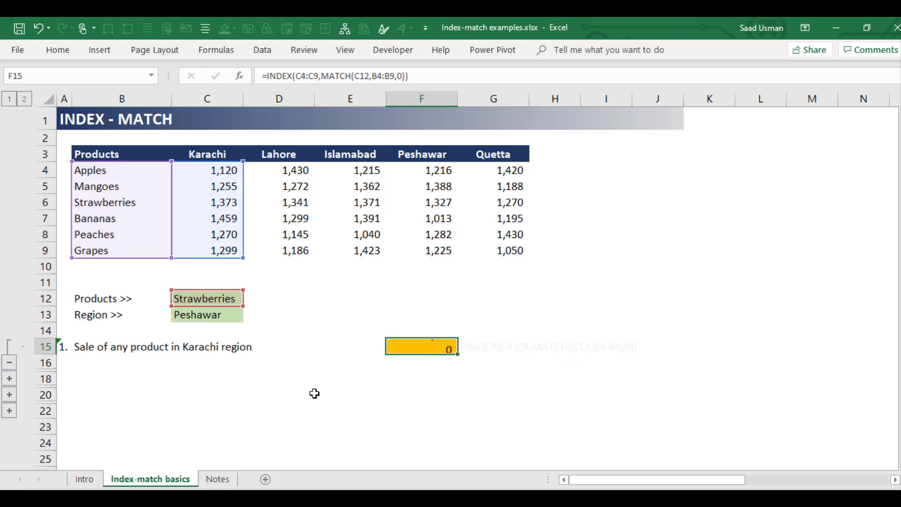
pyautogui.press('Up')
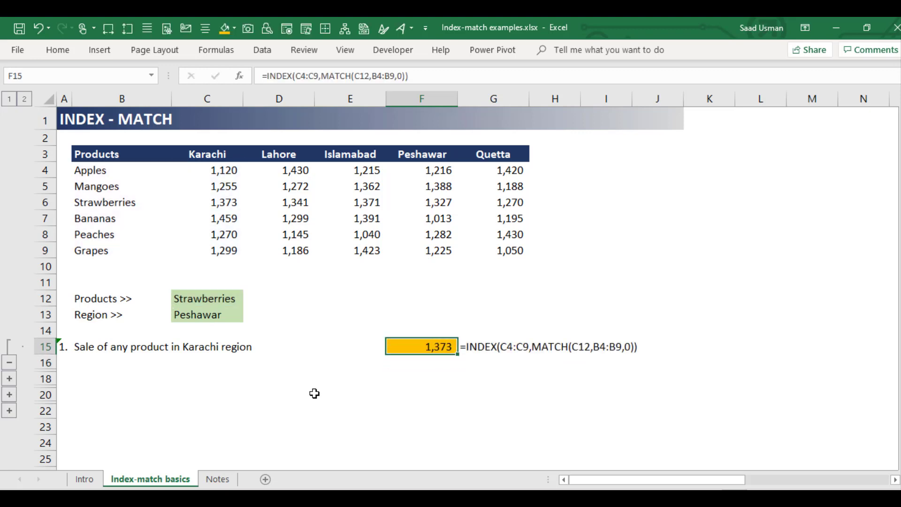
pyautogui.click(214, 205)
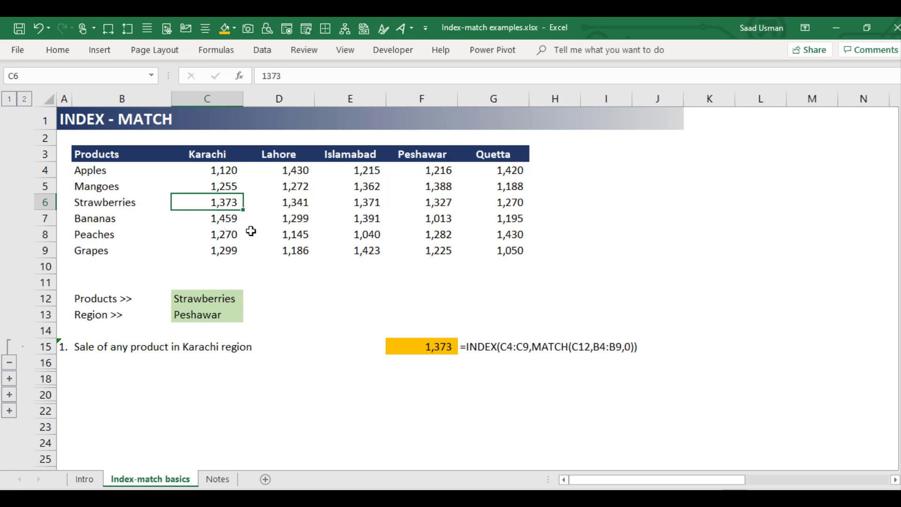
# - Expand the collapsed row 17 and begin an INDEX formula in F17 with the Strawberries sales C6:G6 as the array
pyautogui.click(9, 379)
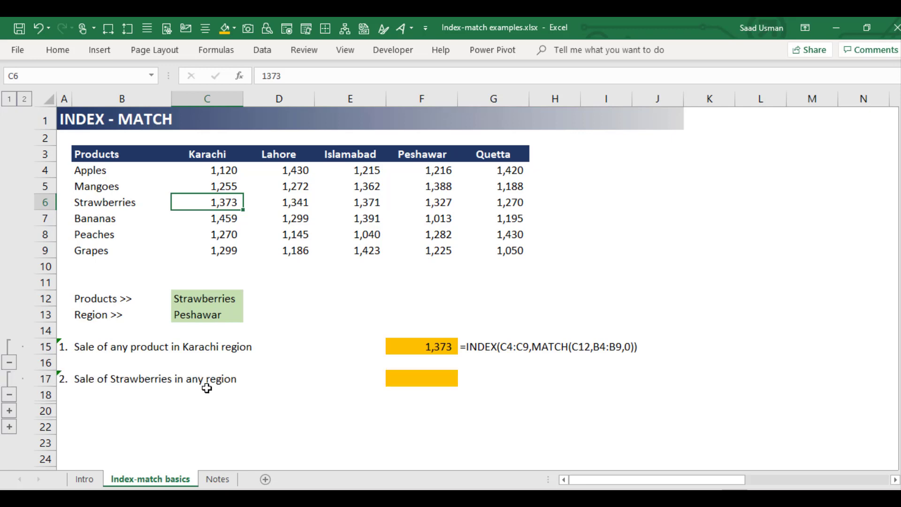
pyautogui.click(416, 384)
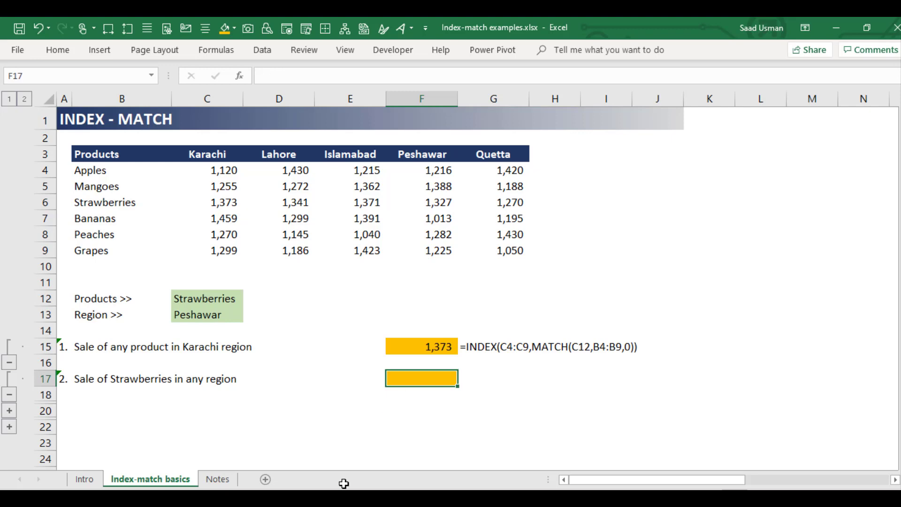
pyautogui.write('=ind')
pyautogui.press('Tab')
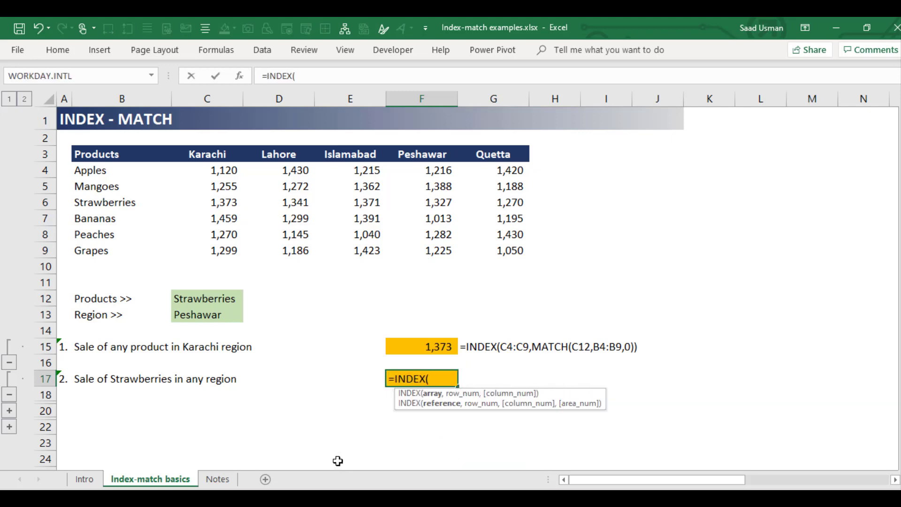
pyautogui.moveTo(225, 202); pyautogui.dragTo(477, 202)
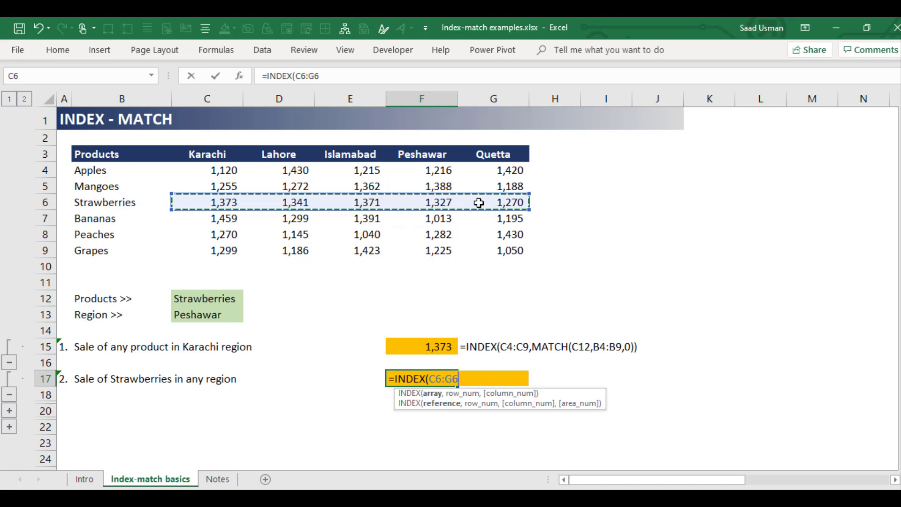
# - Leave the row number of the F17 INDEX formula blank and nest MATCH as the column number, with region cell C13 as lookup value
pyautogui.write(',')
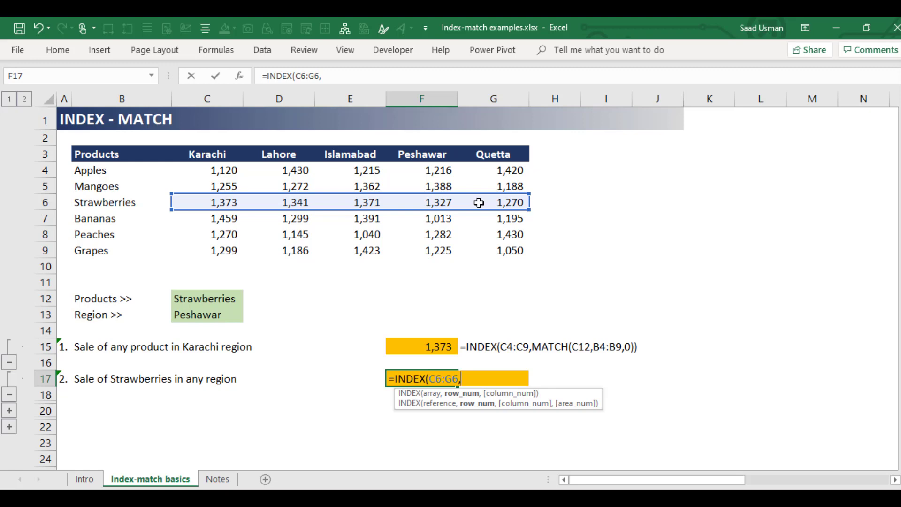
pyautogui.write(',')
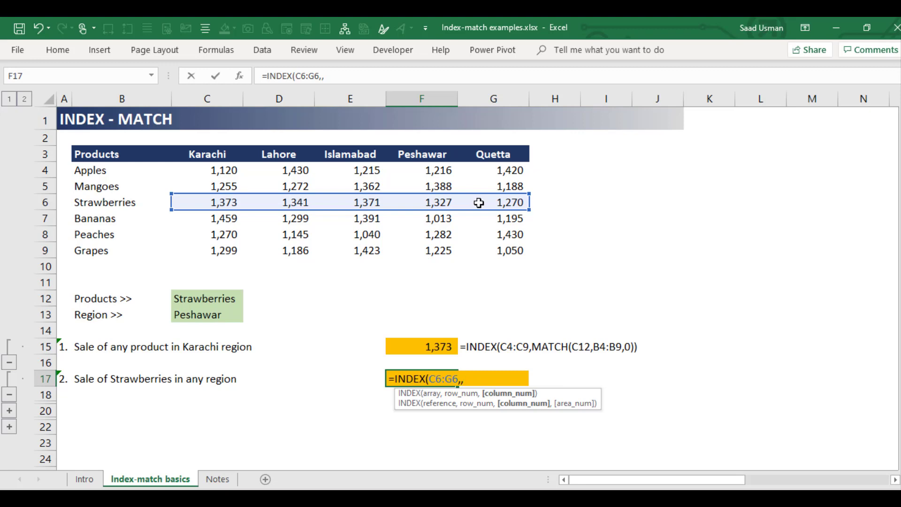
pyautogui.write('mat')
pyautogui.press('Tab')
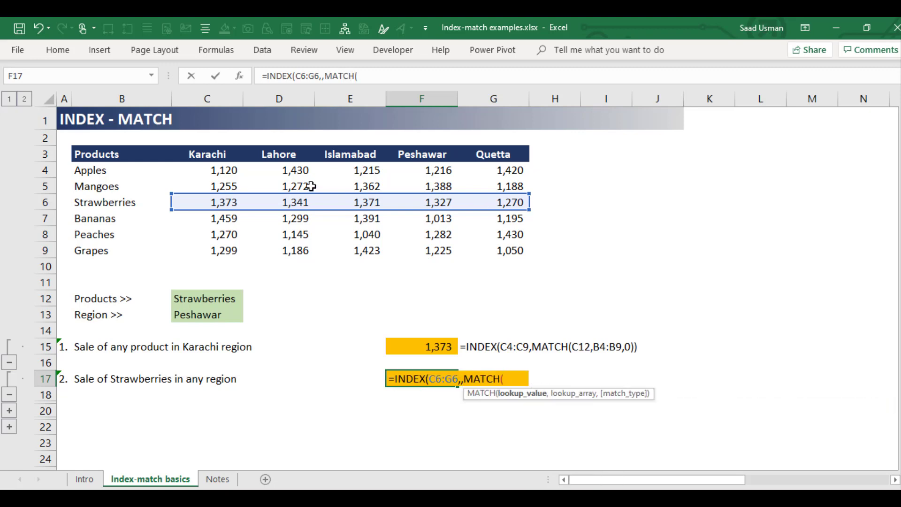
pyautogui.click(204, 316)
pyautogui.write(',')
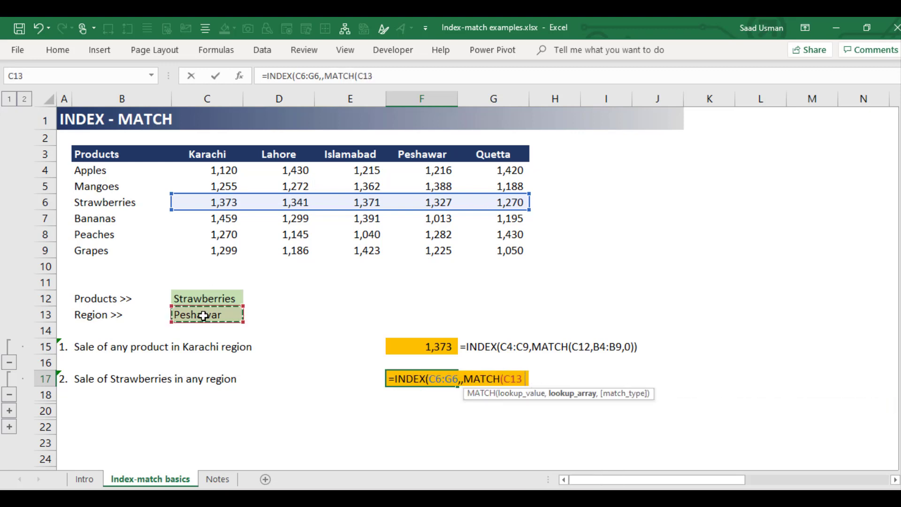
# - Complete the F17 formula with lookup array C3:G3 and match type 0, and compare its result with the Strawberries figure for Peshawar in F6
pyautogui.moveTo(203, 153); pyautogui.dragTo(469, 154)
pyautogui.write(',0)')
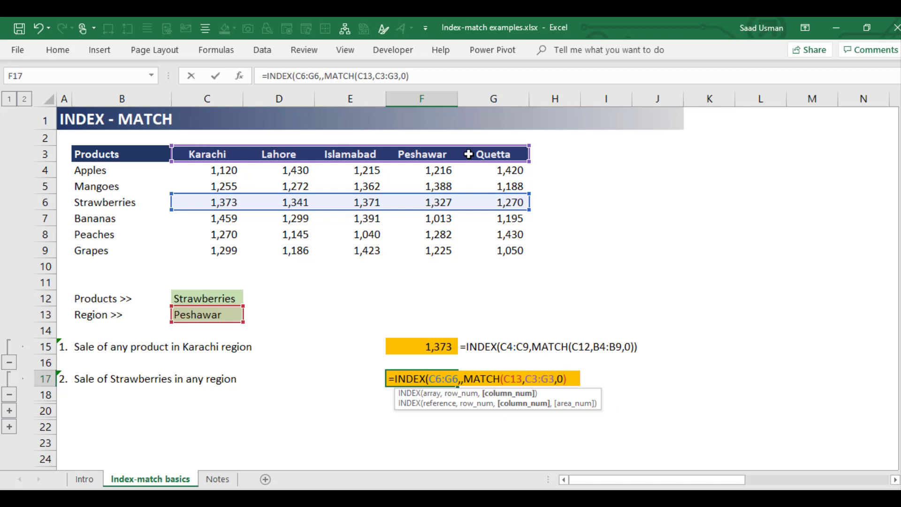
pyautogui.write(')')
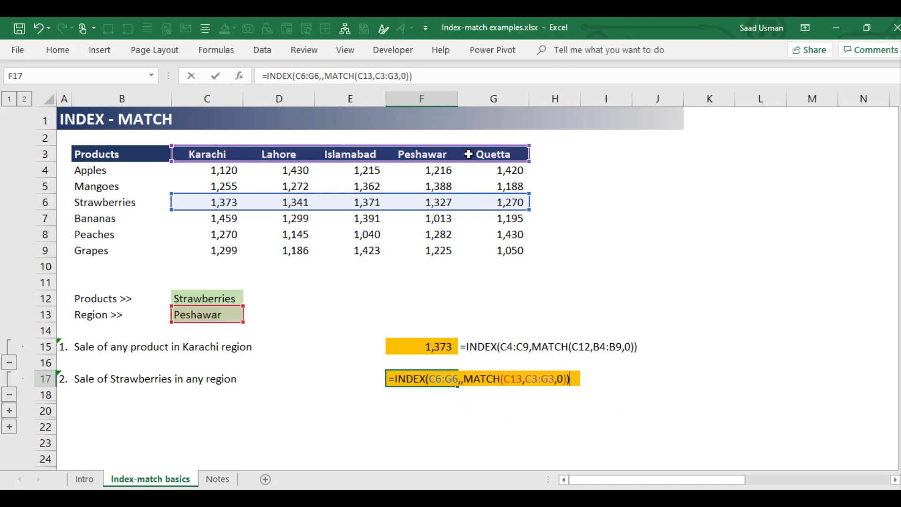
pyautogui.press('Return')
pyautogui.press('Up')
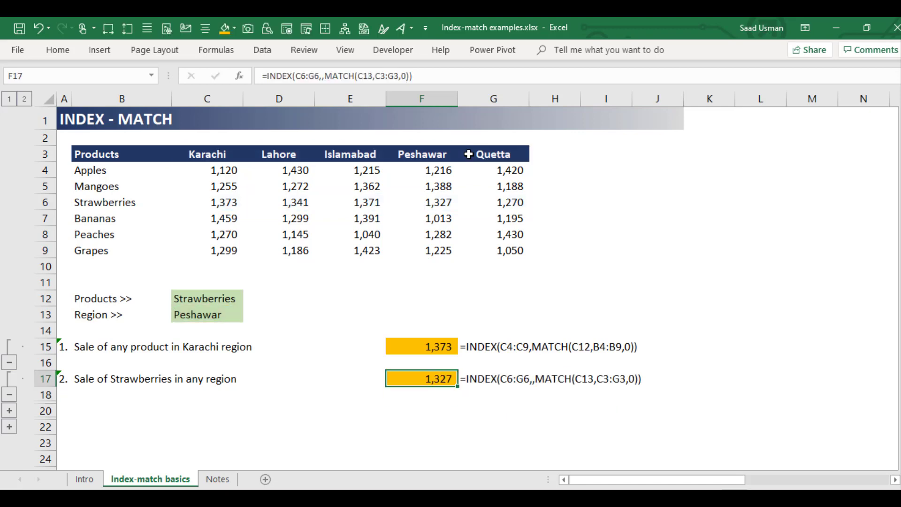
pyautogui.click(429, 203)
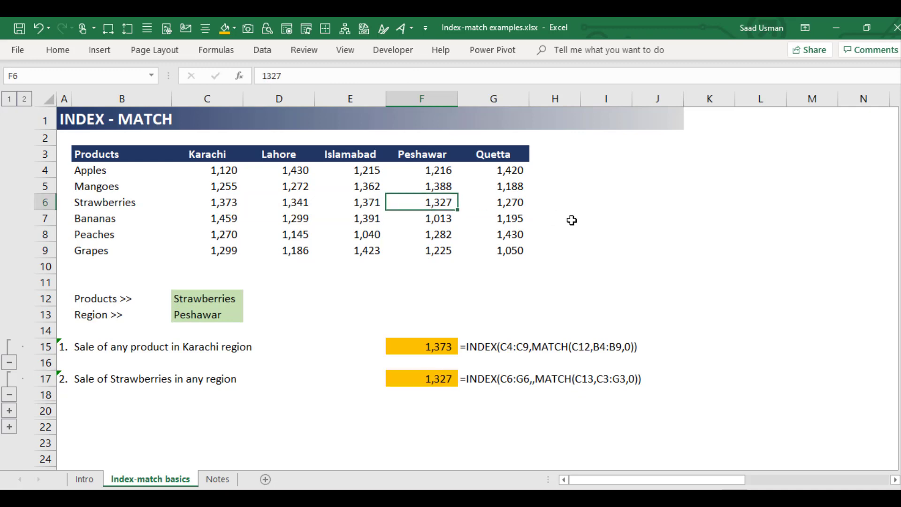
# - Change the region in C13 to Quetta and compare the F17 result with the Strawberries figure for Quetta in G6
pyautogui.click(214, 314)
pyautogui.click(250, 316)
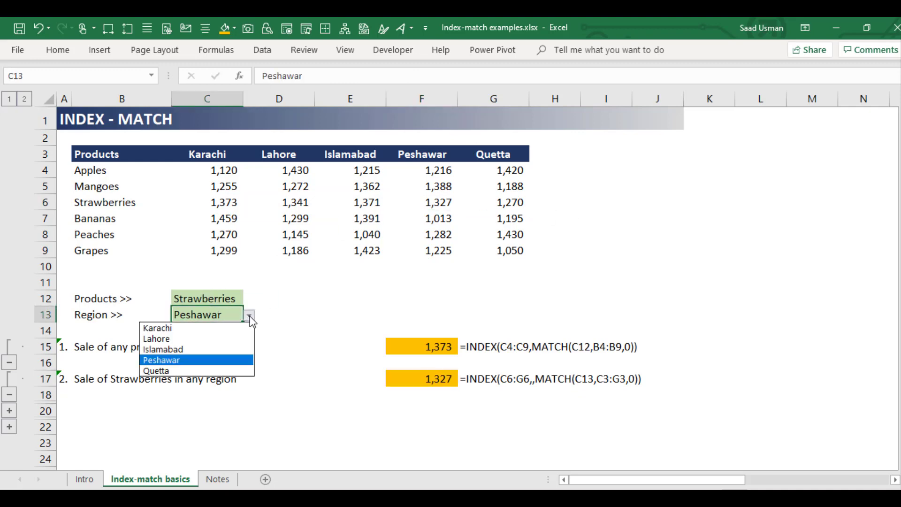
pyautogui.click(237, 369)
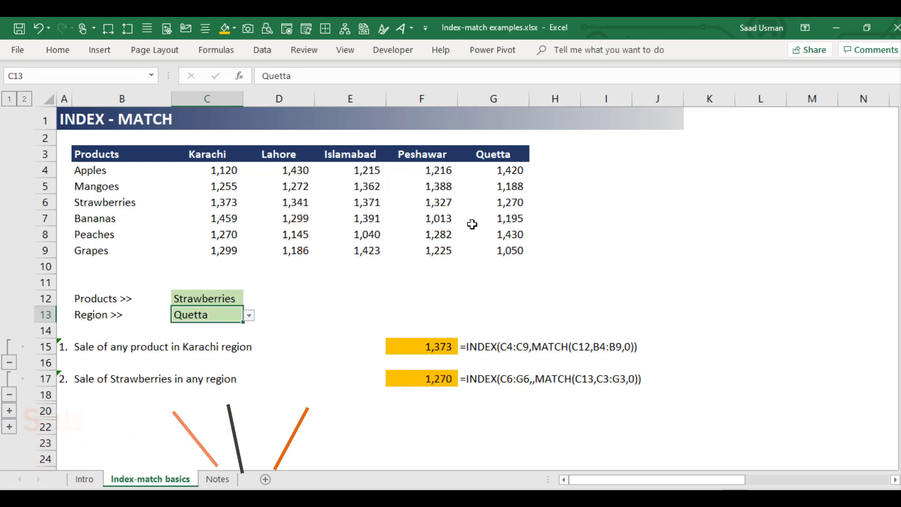
pyautogui.click(499, 203)
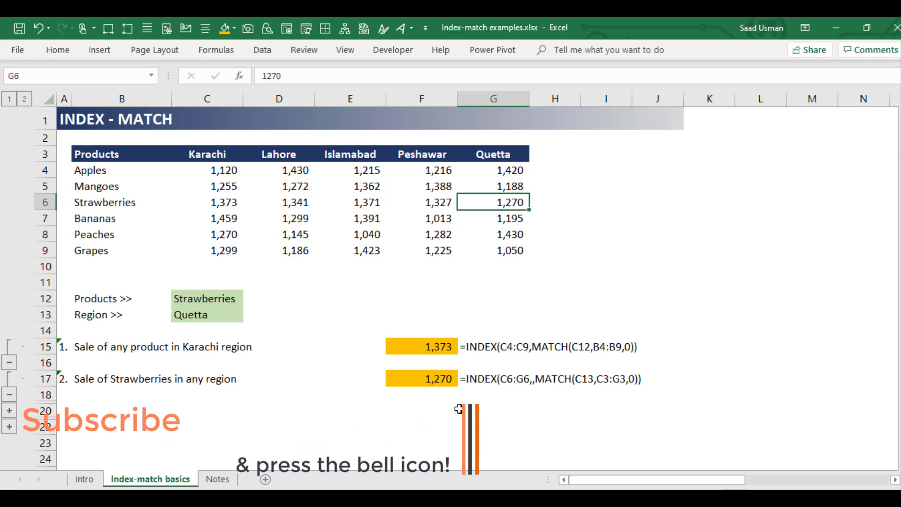
# - Expand the collapsed row 19 and set the lookup inputs to product Apples in C12 and region Lahore in C13
pyautogui.click(10, 411)
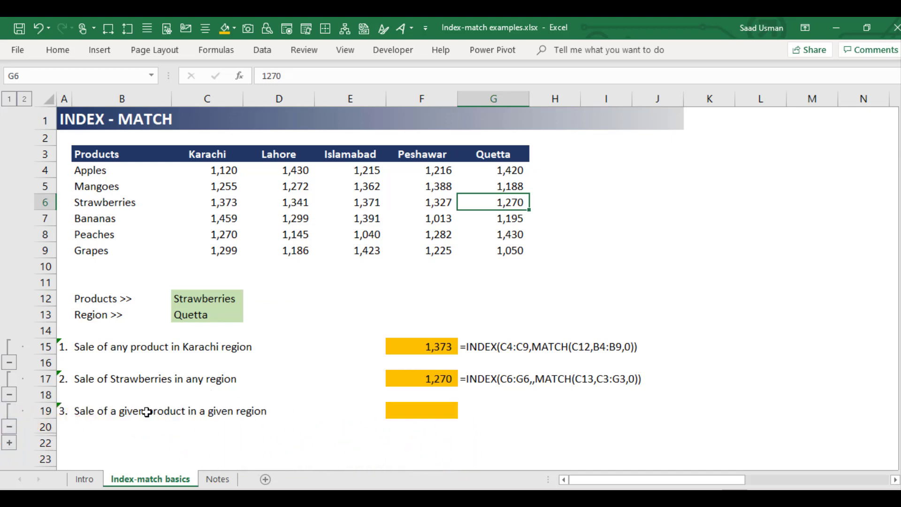
pyautogui.click(428, 412)
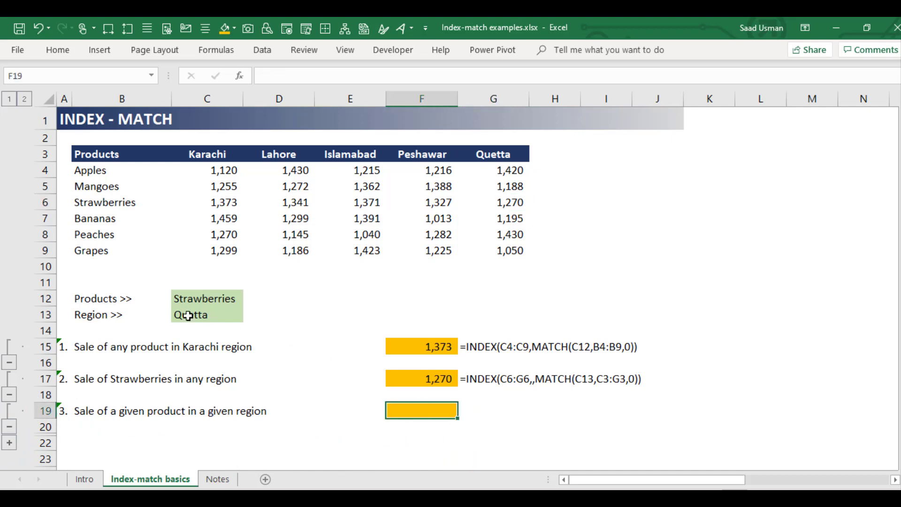
pyautogui.click(179, 298)
pyautogui.click(250, 305)
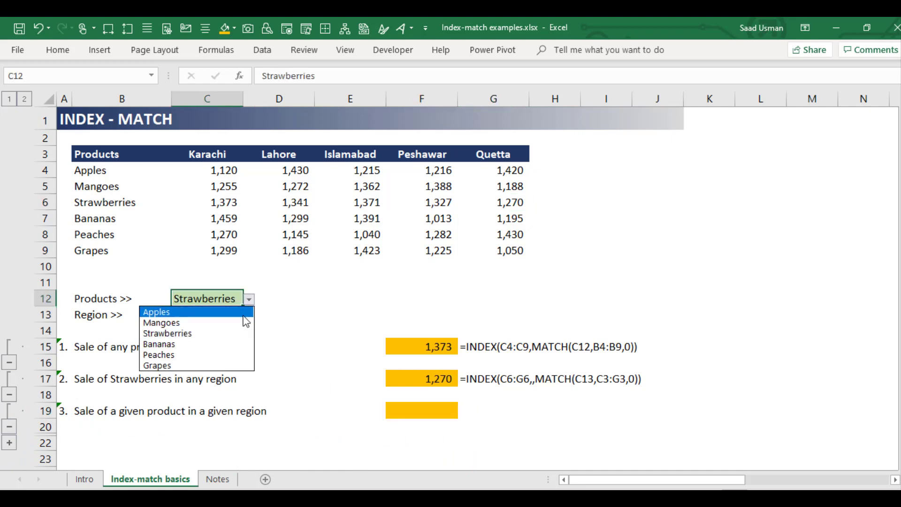
pyautogui.click(242, 310)
pyautogui.click(226, 315)
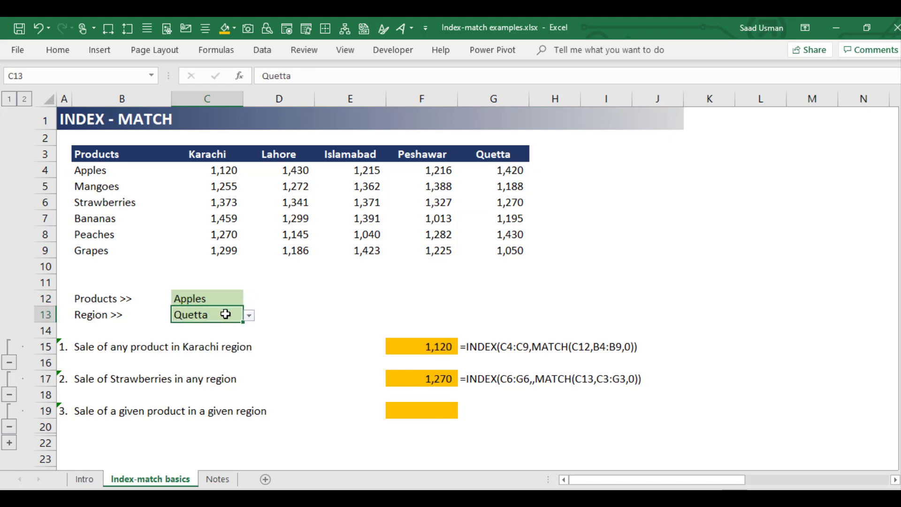
pyautogui.click(248, 315)
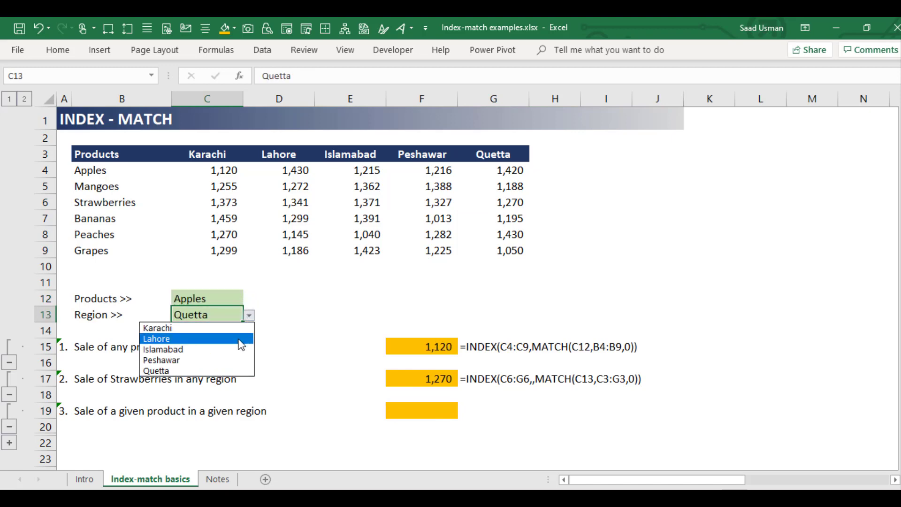
pyautogui.click(243, 338)
# - Begin an INDEX formula in F19 with the whole sales table C4:G9 as the array
pyautogui.click(425, 415)
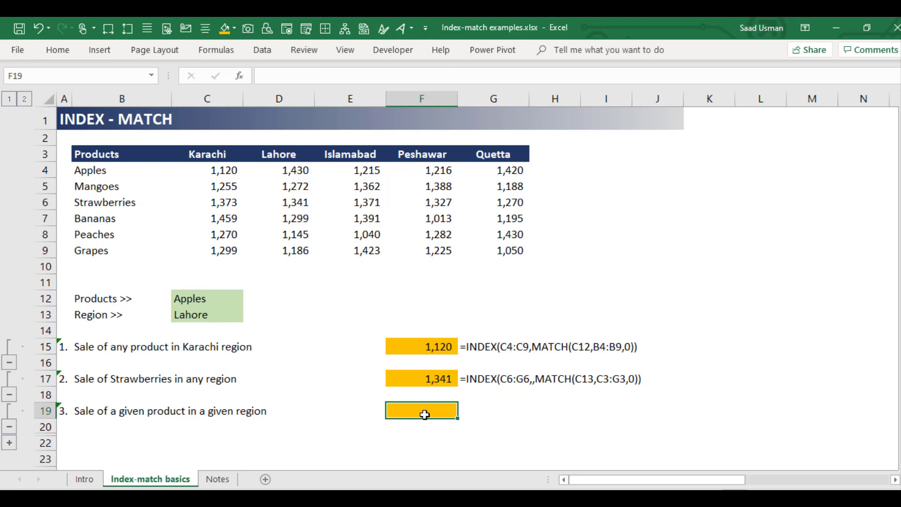
pyautogui.write('=ind')
pyautogui.press('Tab')
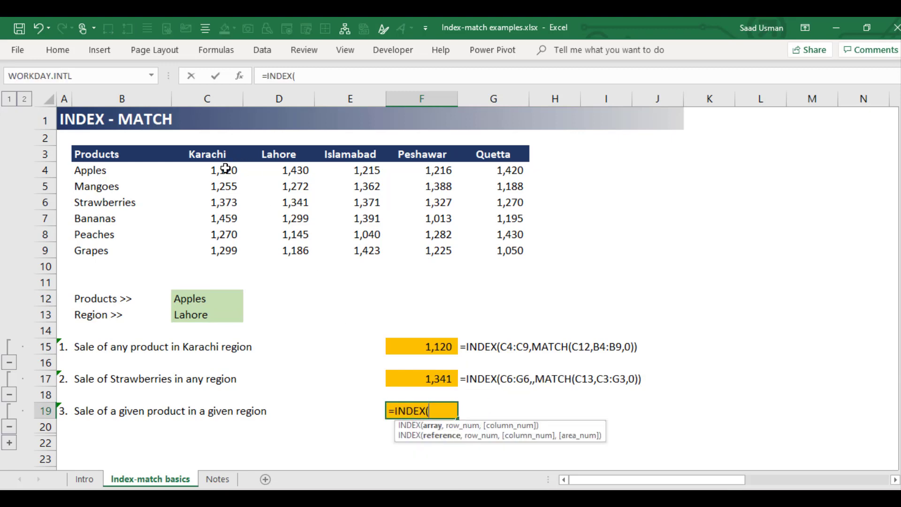
pyautogui.moveTo(227, 170); pyautogui.dragTo(468, 246)
# - Nest a MATCH as the row number in the F19 formula, looking up product cell C12 in B4:B9 with match type 0
pyautogui.write(',MATCH(')
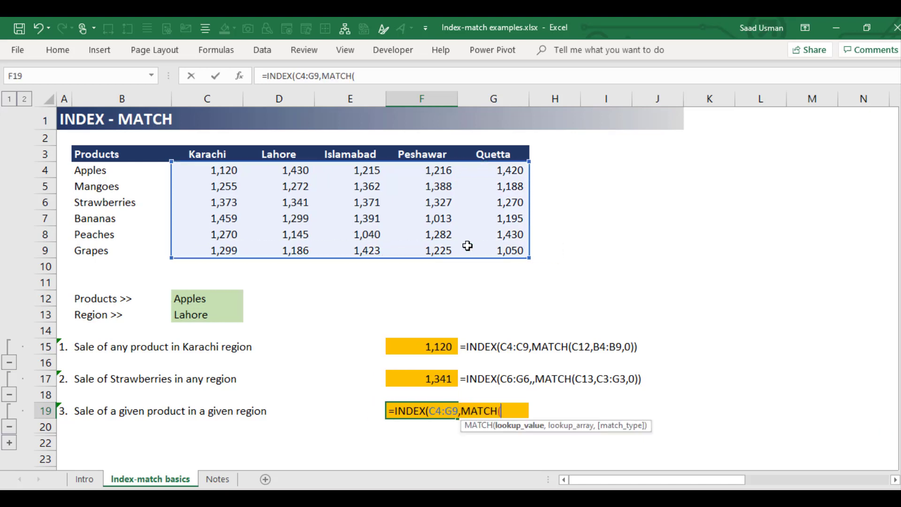
pyautogui.click(114, 298)
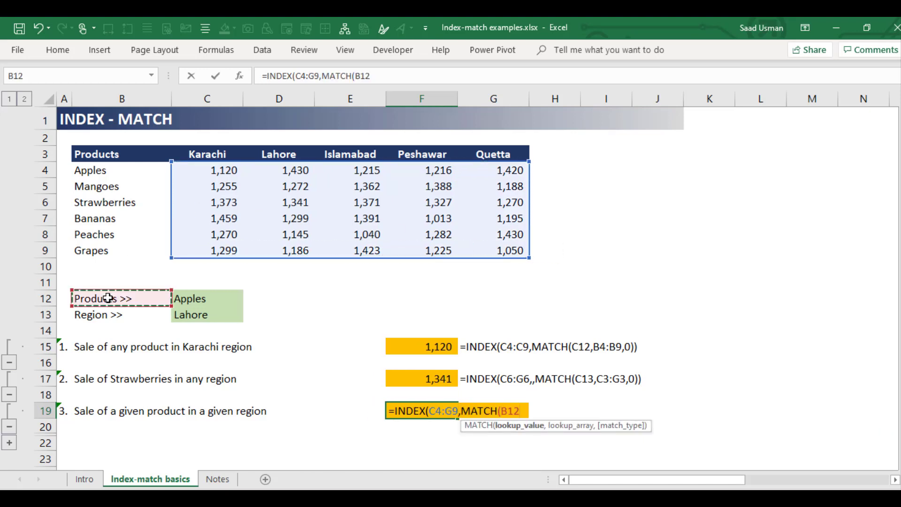
pyautogui.click(183, 301)
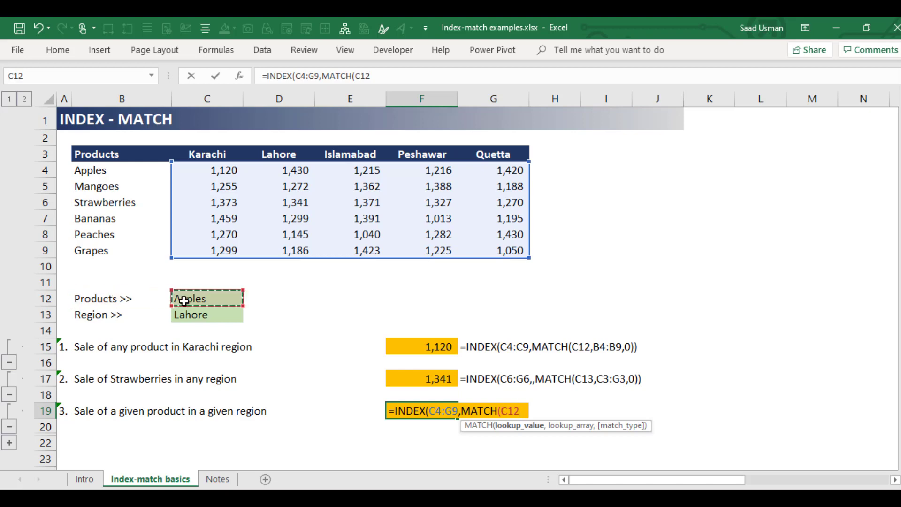
pyautogui.write(',')
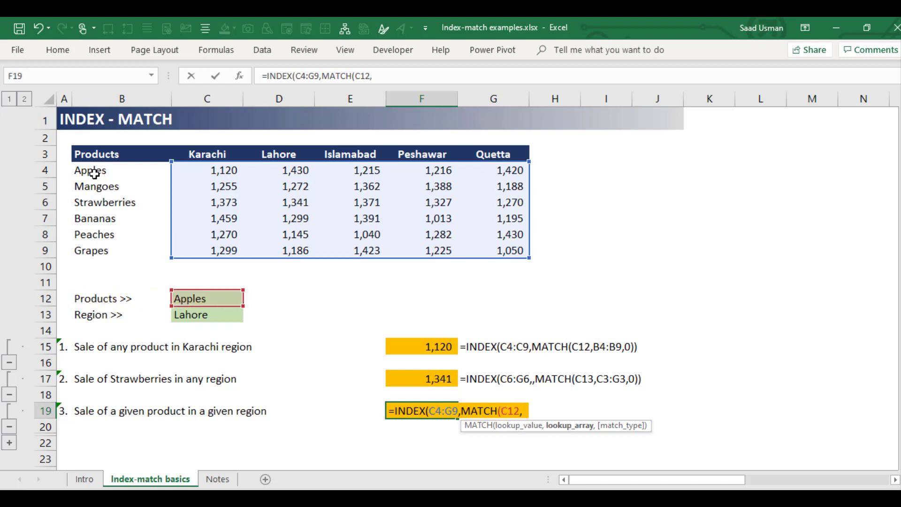
pyautogui.moveTo(92, 172); pyautogui.dragTo(98, 249)
pyautogui.write(',0')
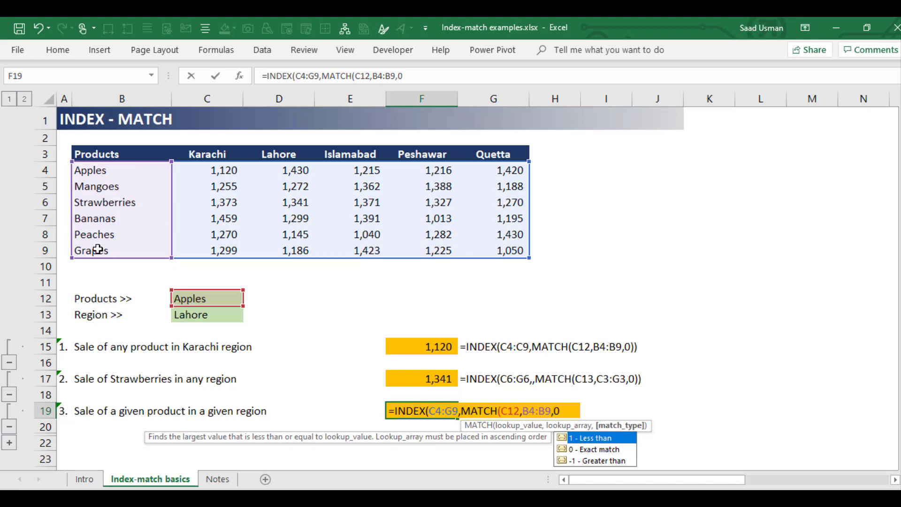
pyautogui.write('),')
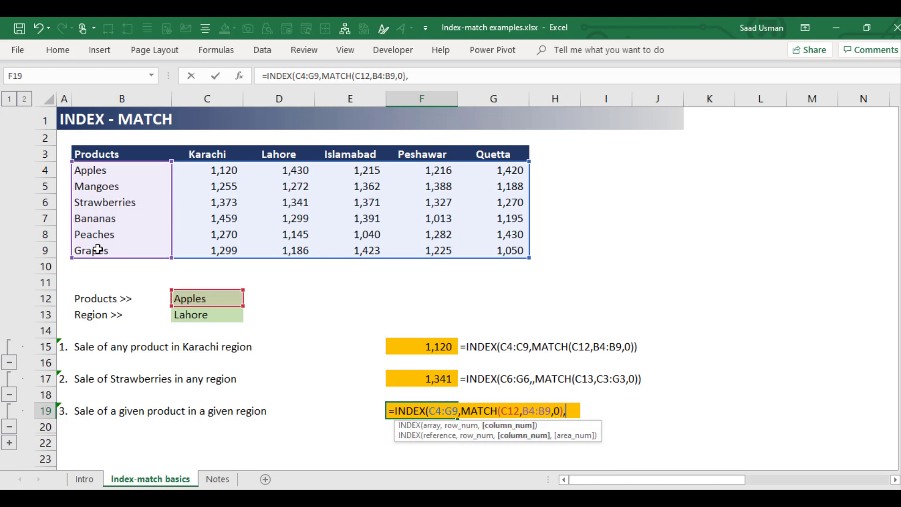
# - Nest a second MATCH as the column number in the F19 formula, looking up region cell C13 in C3:G3 with match type 0
pyautogui.write('mat')
pyautogui.press('Tab')
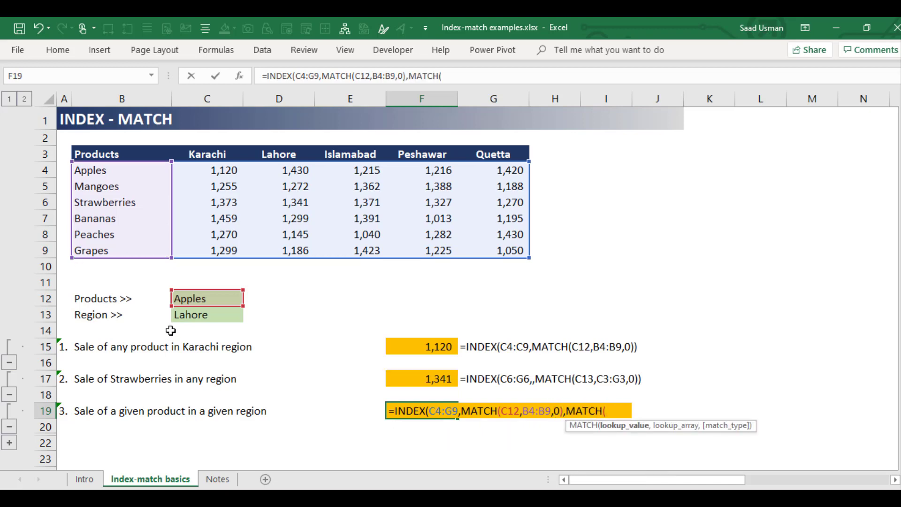
pyautogui.click(182, 319)
pyautogui.write(',')
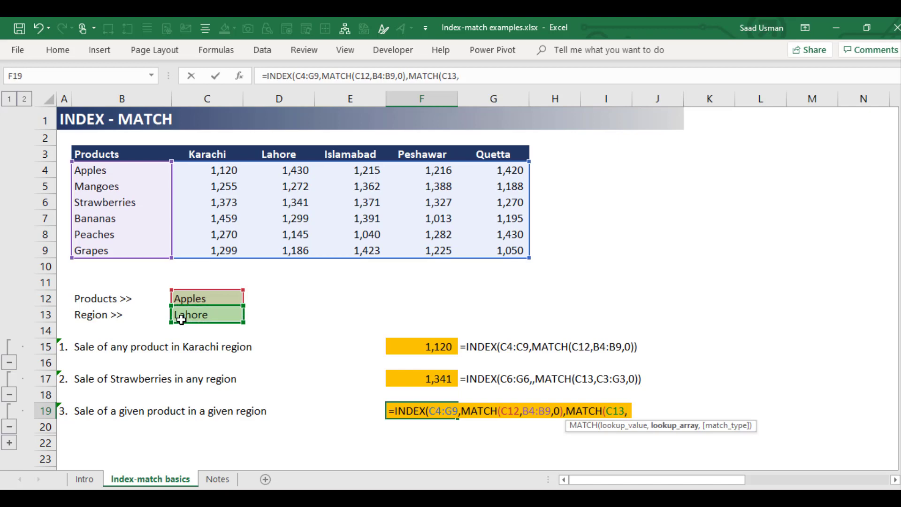
pyautogui.moveTo(203, 151); pyautogui.dragTo(472, 153)
pyautogui.write(',')
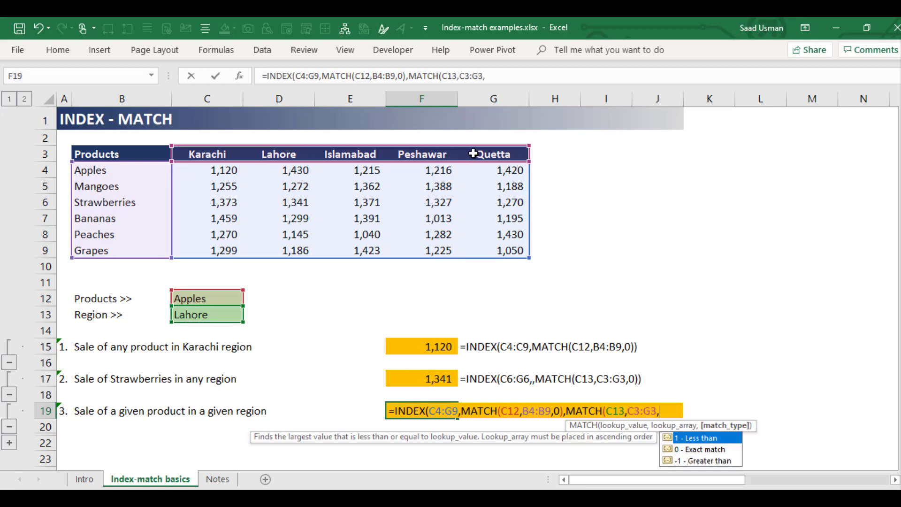
pyautogui.write('0)')
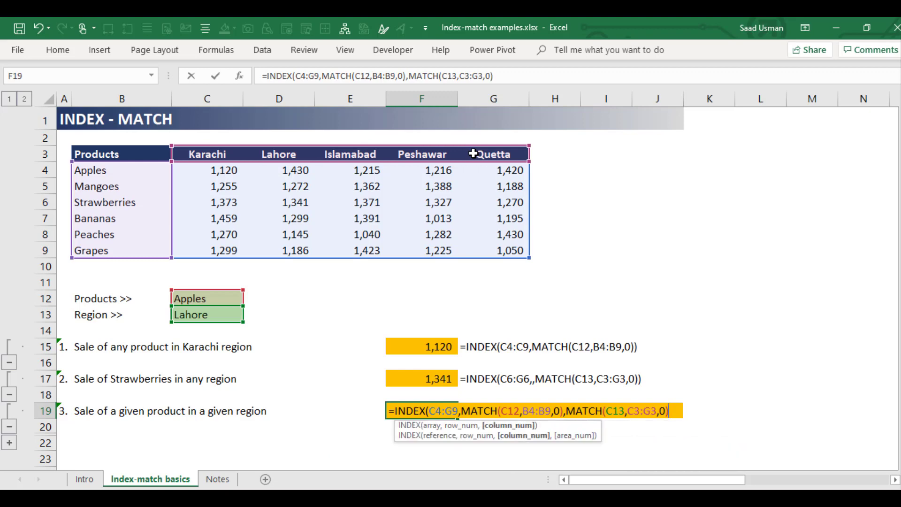
# - Close and enter the F19 formula, and compare its result with the Apples figure for Lahore in D4
pyautogui.write(')')
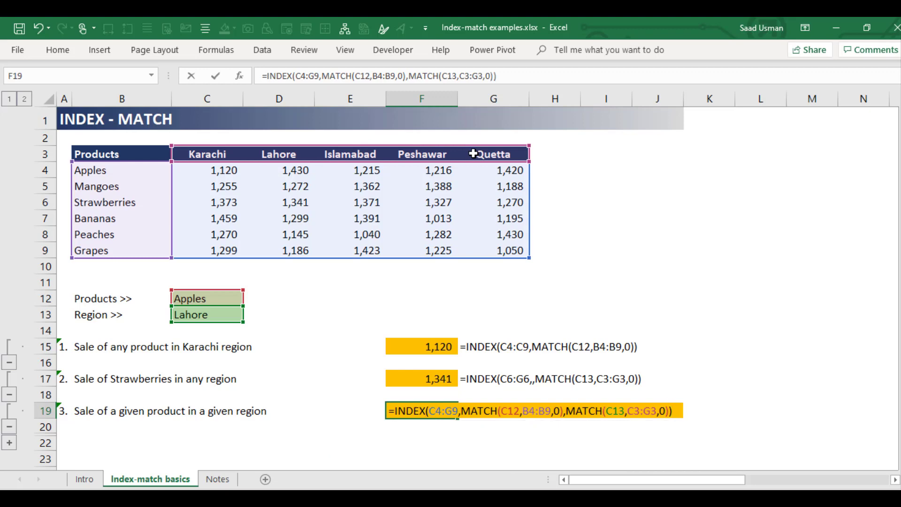
pyautogui.press('Return')
pyautogui.press('Up')
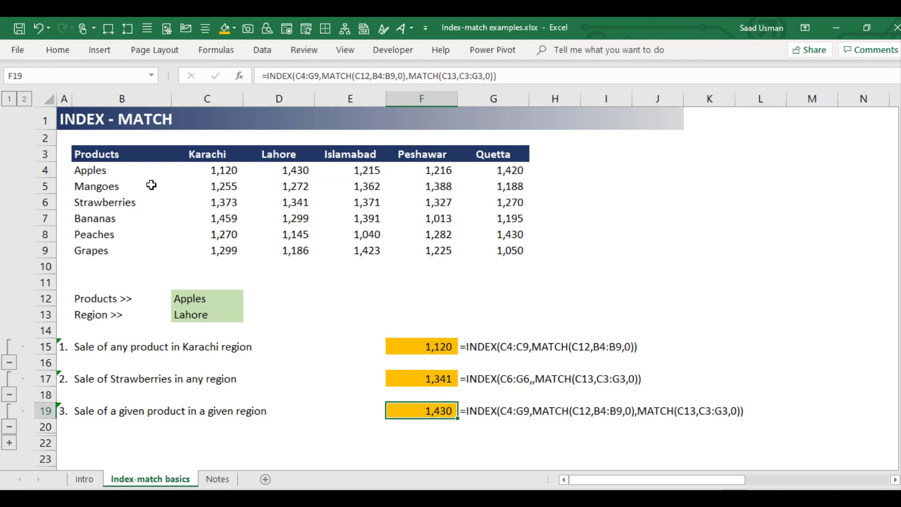
pyautogui.click(284, 171)
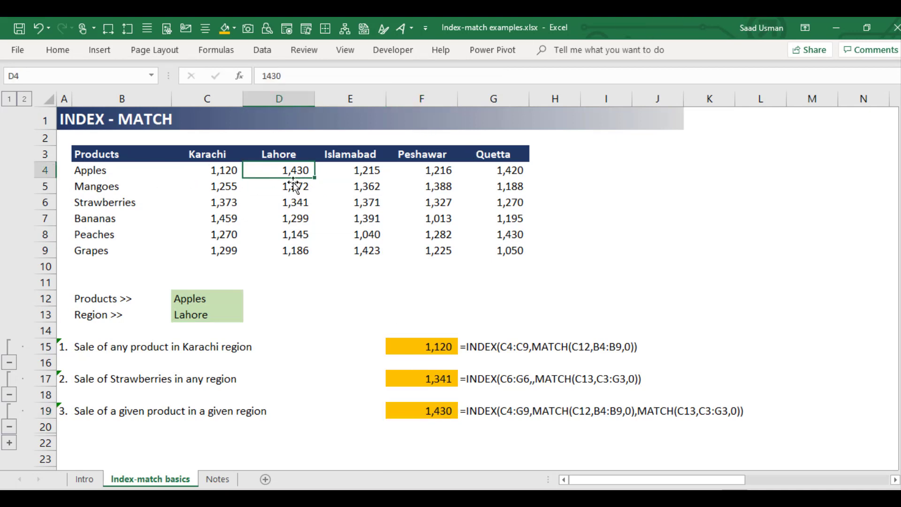
# - Expand the collapsed row 21 with the question on total product sales and select the Apples sales C4:G4 that it has to cover
pyautogui.click(9, 442)
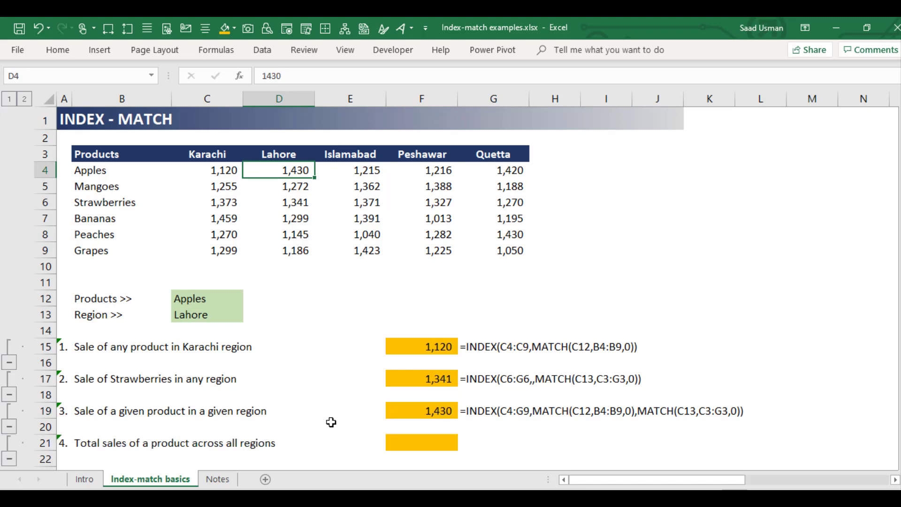
pyautogui.click(417, 441)
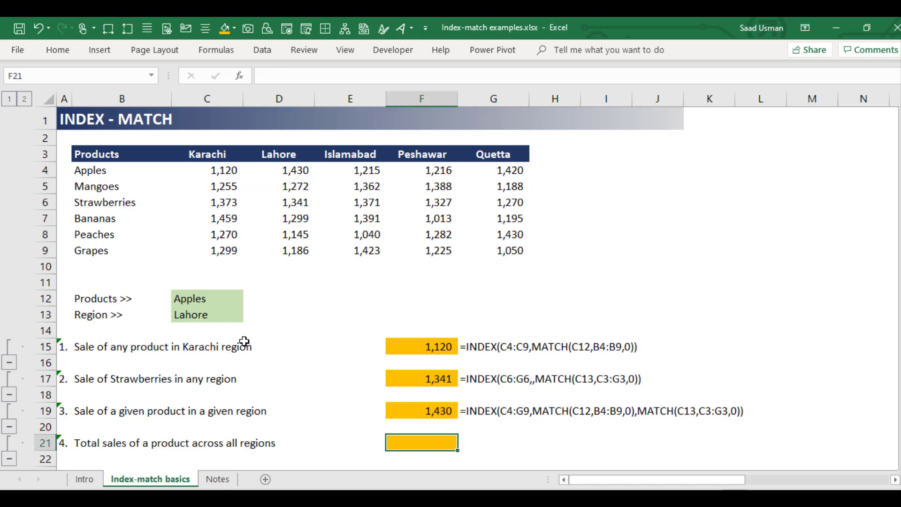
pyautogui.click(193, 298)
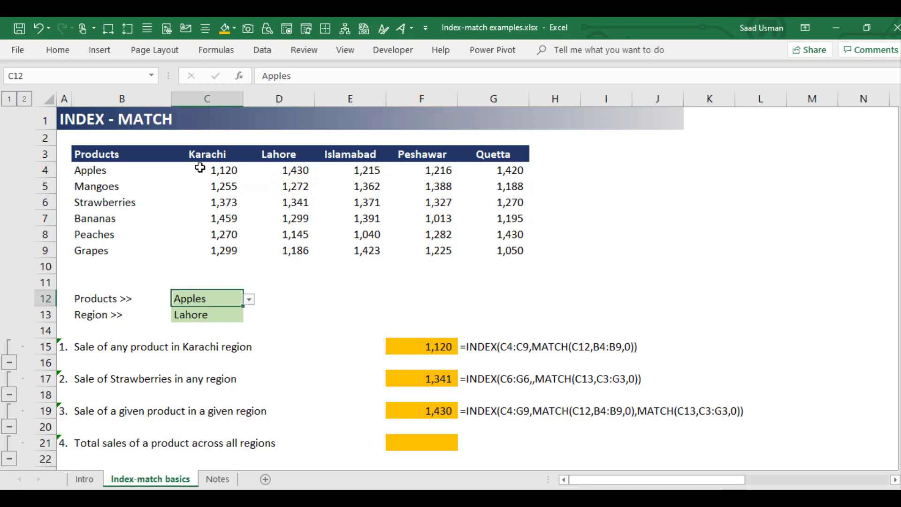
pyautogui.moveTo(200, 168); pyautogui.dragTo(467, 170)
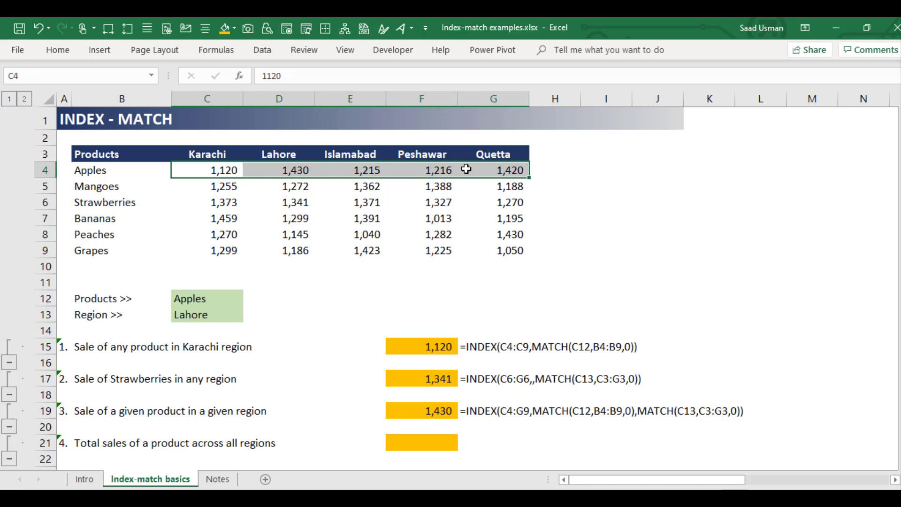
# - Total the Apples sales C4:G4 in cell H4 with a SUM formula
pyautogui.click(568, 168)
pyautogui.hotkey('alt', '=')
pyautogui.press('Return')
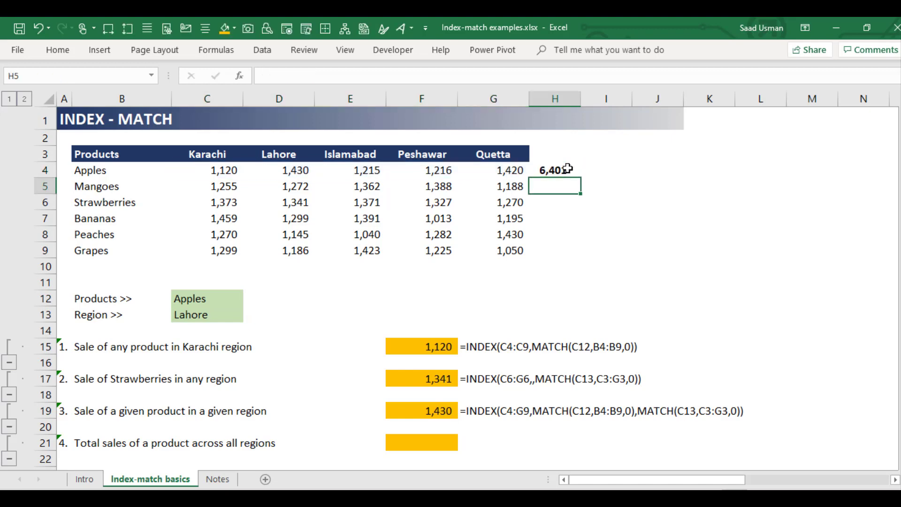
pyautogui.click(568, 168)
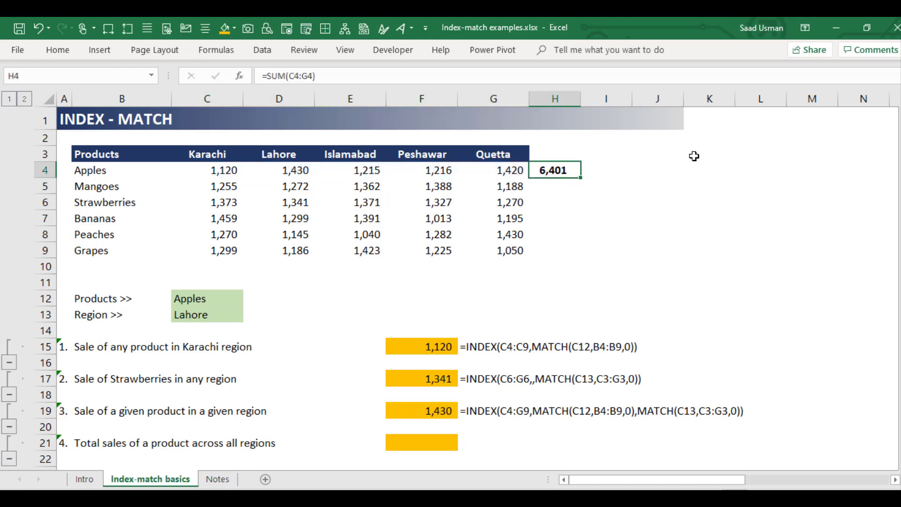
# - Start the F21 formula with SUM wrapped around an INDEX over the sales figures in C4:G9
pyautogui.click(421, 444)
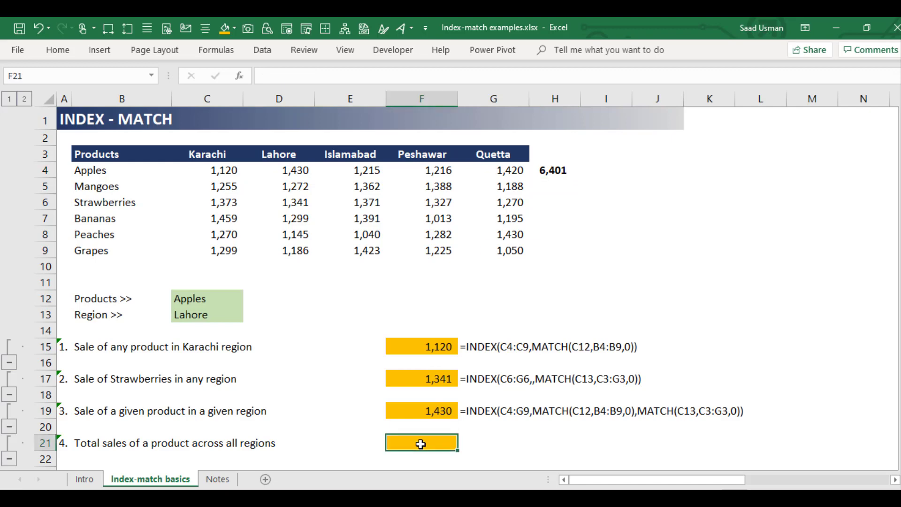
pyautogui.write('=')
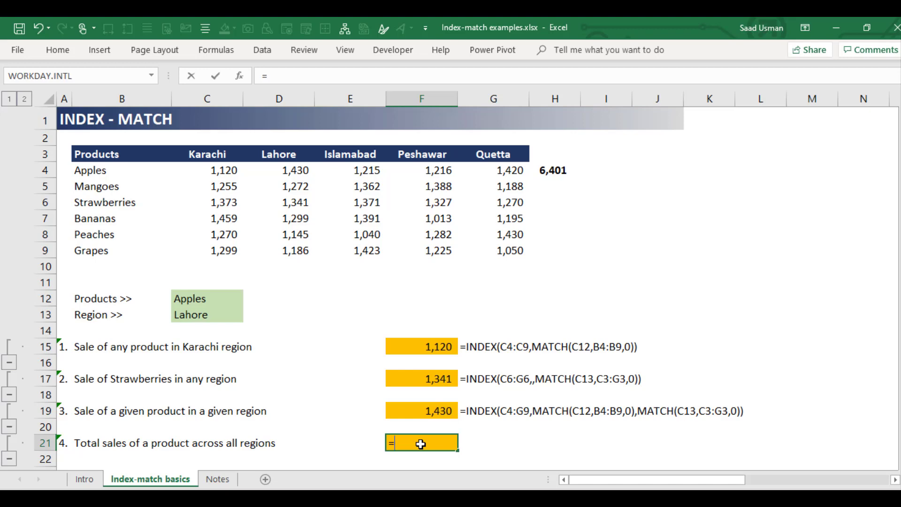
pyautogui.write('SUM(')
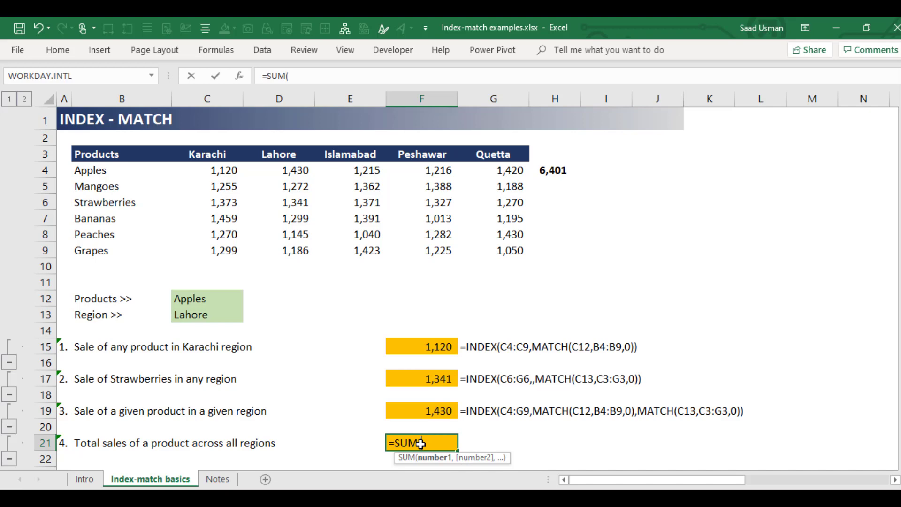
pyautogui.write('ind')
pyautogui.press('Tab')
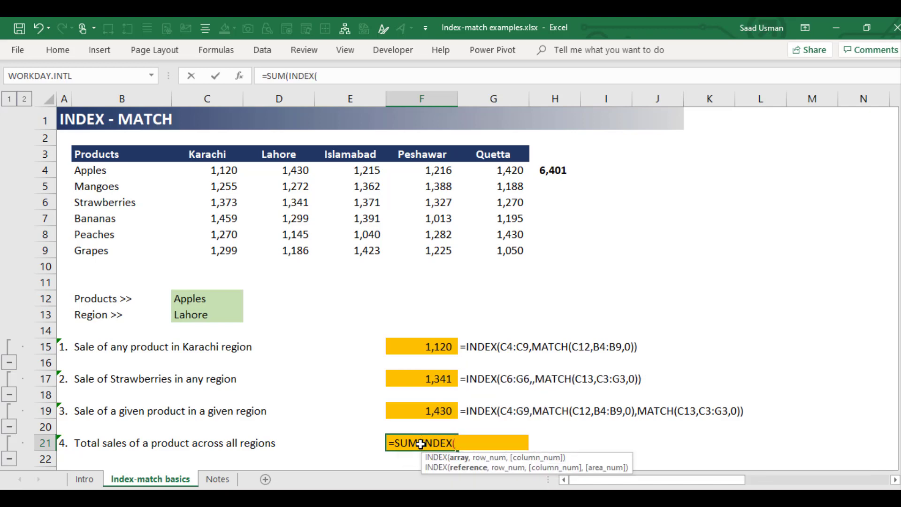
pyautogui.moveTo(199, 168); pyautogui.dragTo(490, 250)
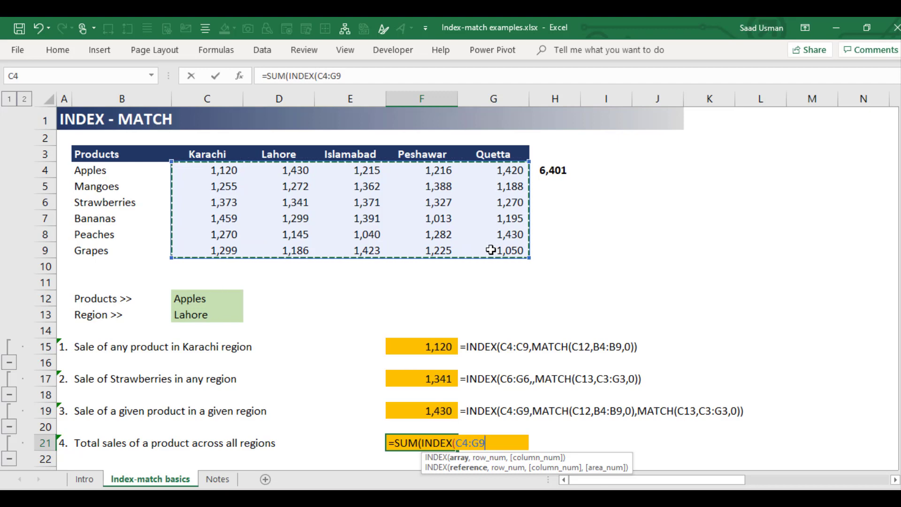
pyautogui.write(',')
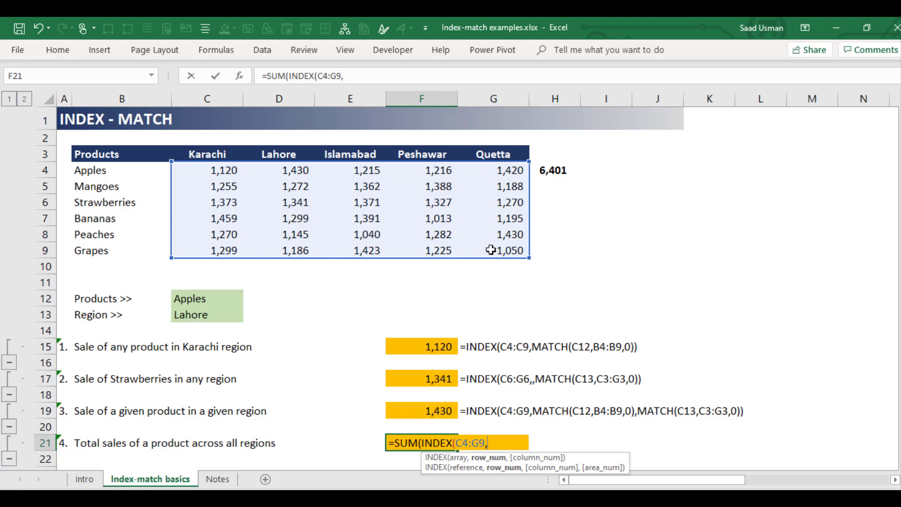
# - Nest a MATCH as the row number in the F21 formula, looking up product cell C12 in B4:B9 with match type 0
pyautogui.write('ma')
pyautogui.press('Tab')
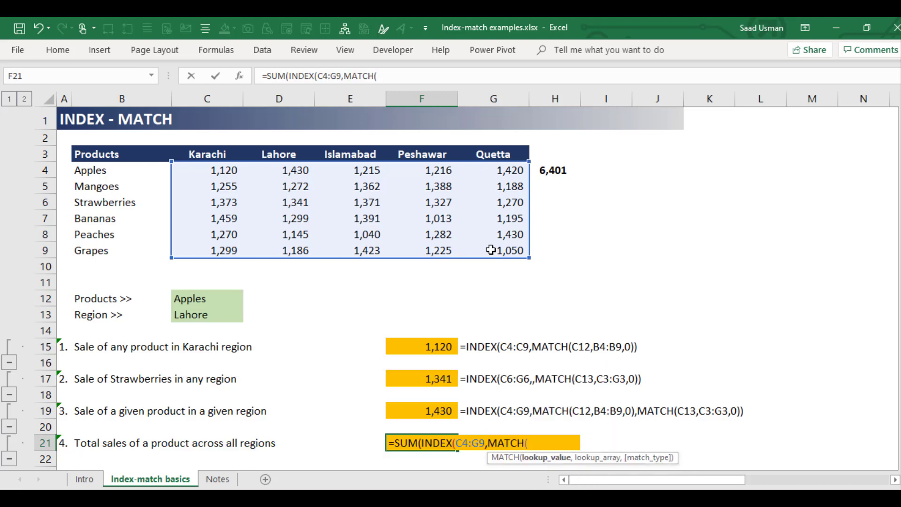
pyautogui.click(193, 298)
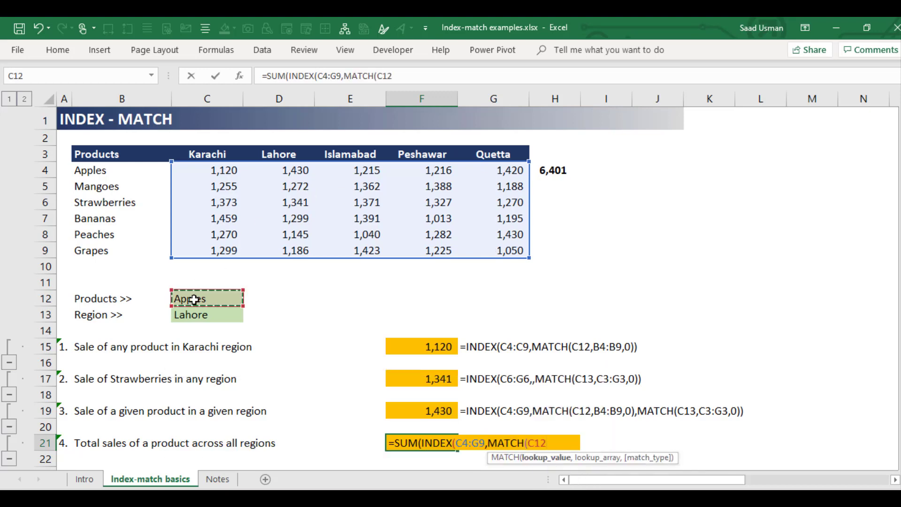
pyautogui.write(',')
pyautogui.moveTo(125, 171); pyautogui.dragTo(130, 248)
pyautogui.write(',0')
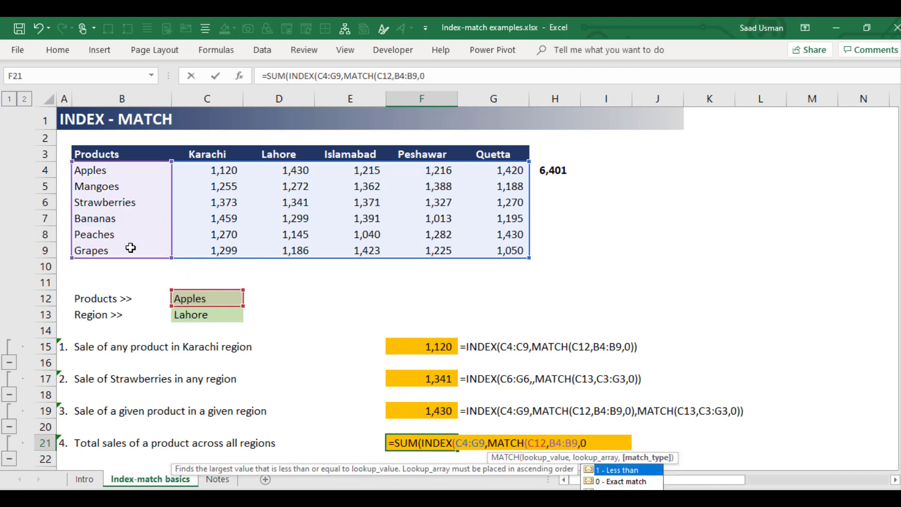
# - Close and enter the F21 formula without a column number argument for INDEX
pyautogui.write('),')
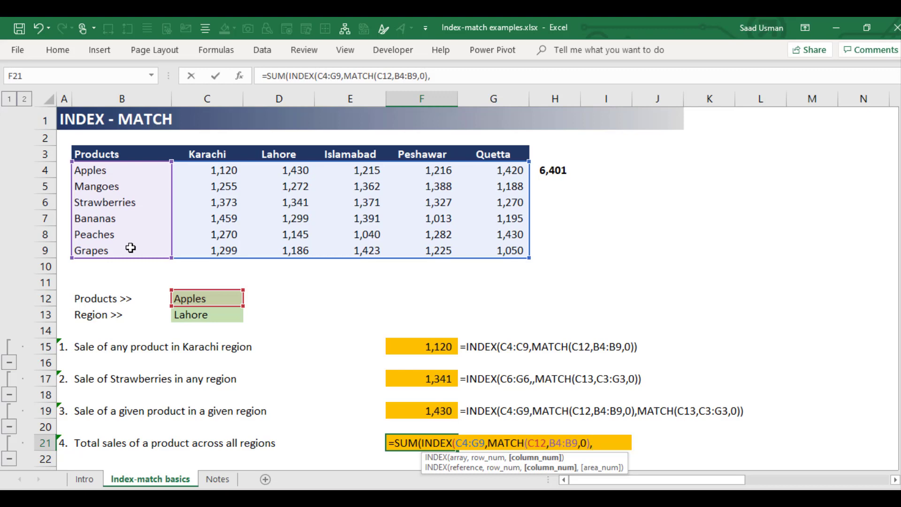
pyautogui.press('BackSpace')
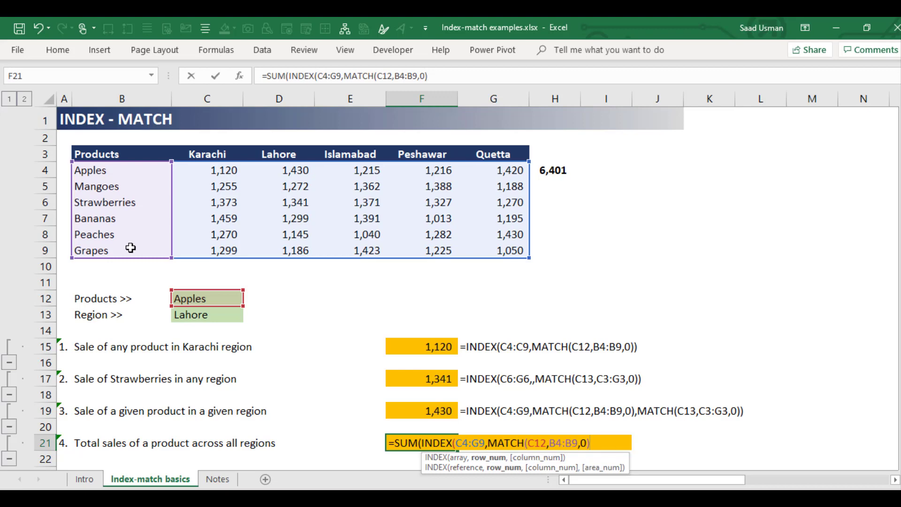
pyautogui.write(')')
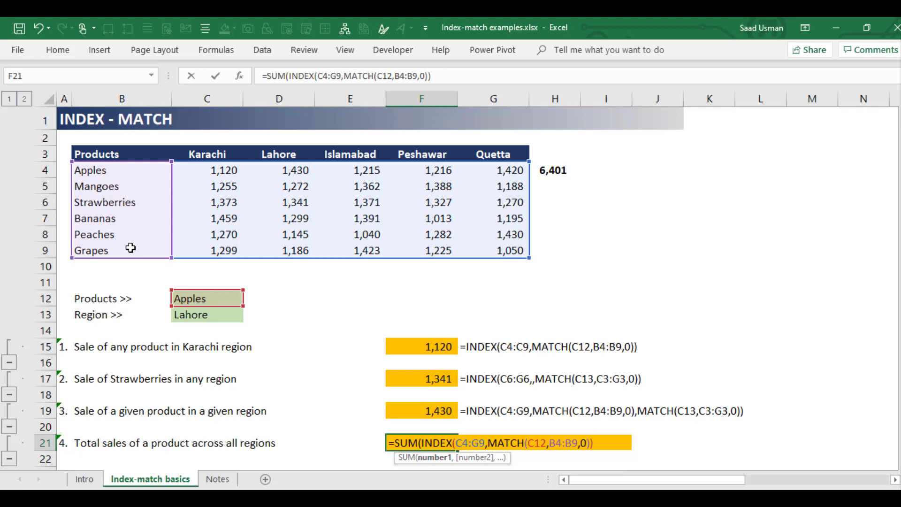
pyautogui.write(')')
pyautogui.press('Return')
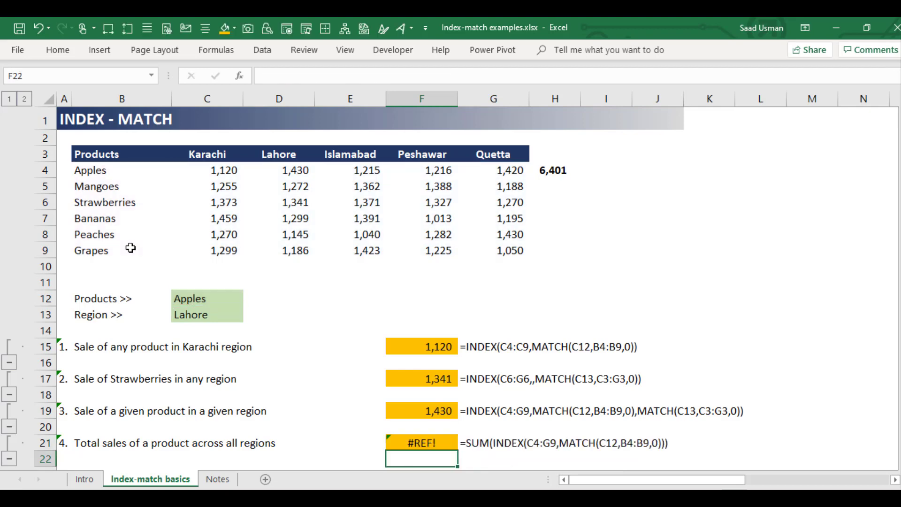
# - Add 0 as the INDEX column number in the F21 formula so that SUM covers all regions
pyautogui.press('Up')
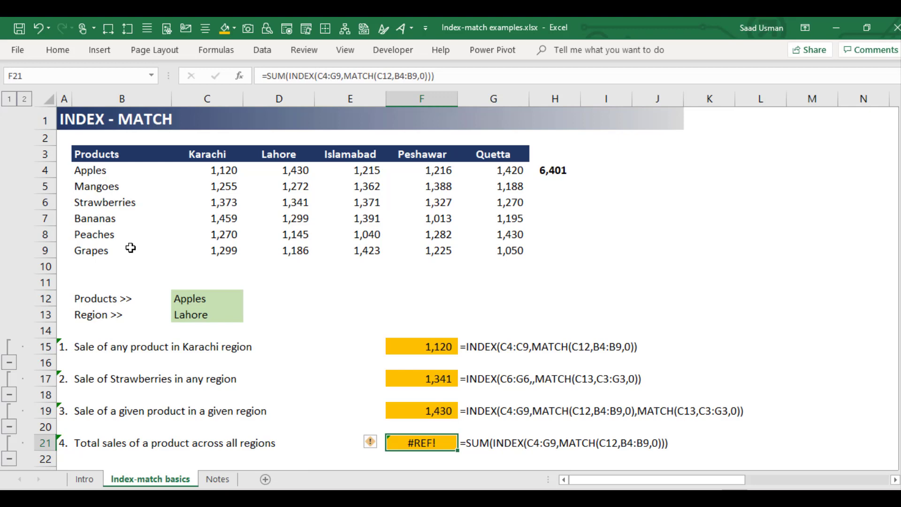
pyautogui.press('F2')
pyautogui.press('Left')
pyautogui.press('Left')
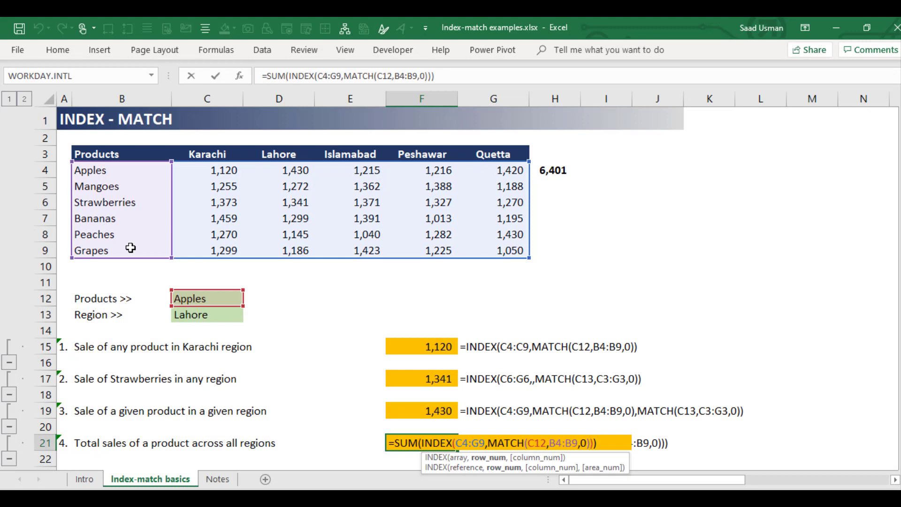
pyautogui.write(',0')
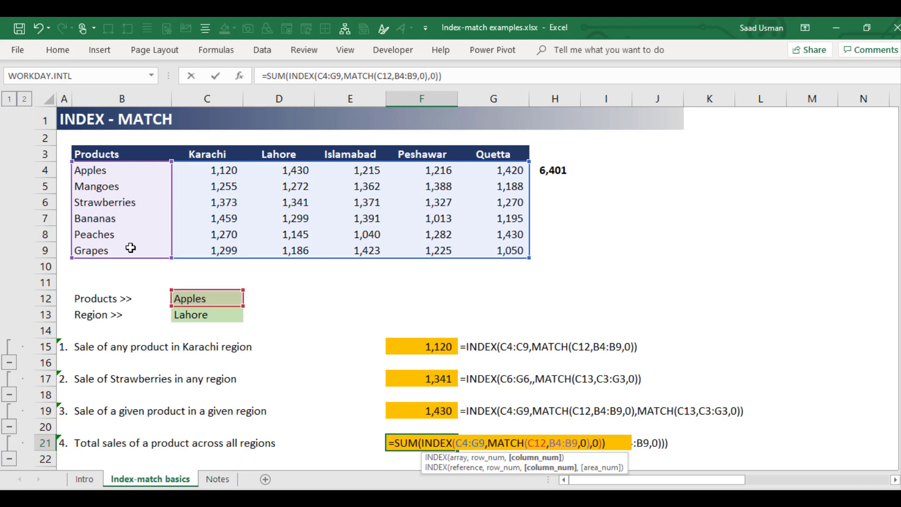
pyautogui.press('Right')
pyautogui.press('Right')
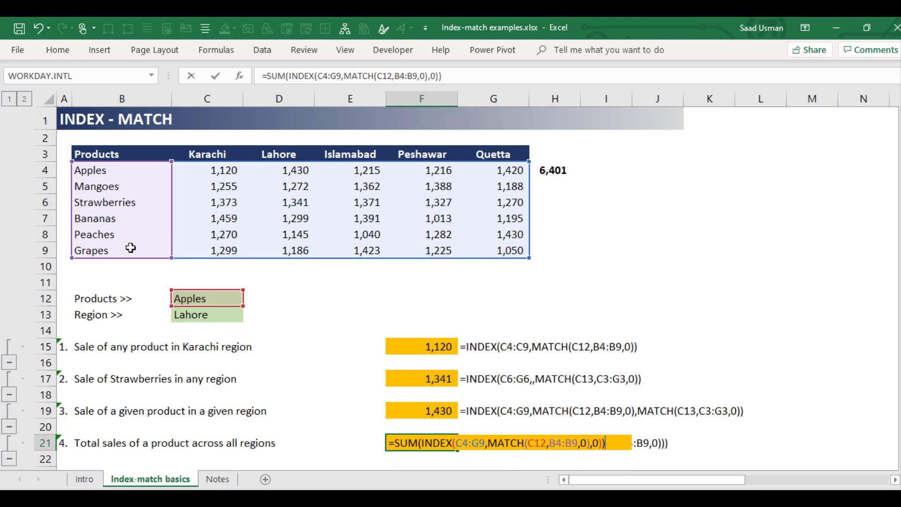
pyautogui.press('Return')
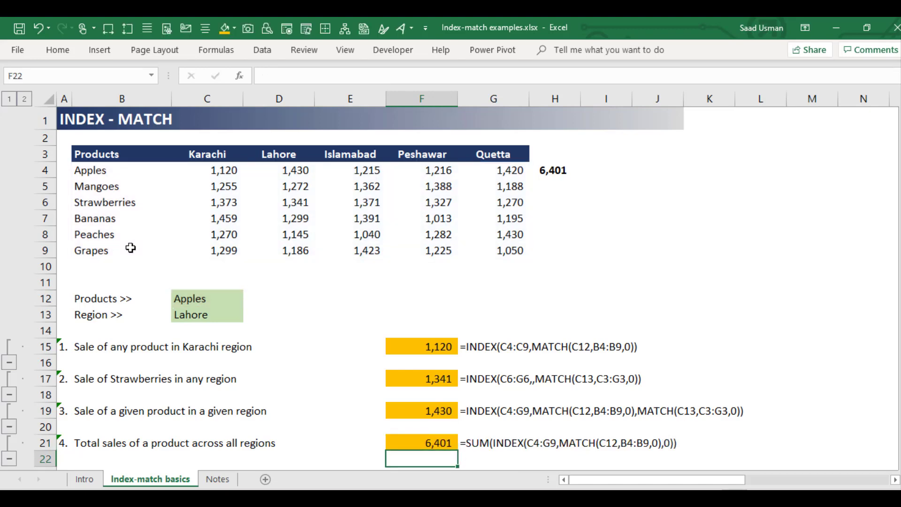
# - Copy the Apples total formula in H4 down to H9 for the remaining products
pyautogui.press('Up')
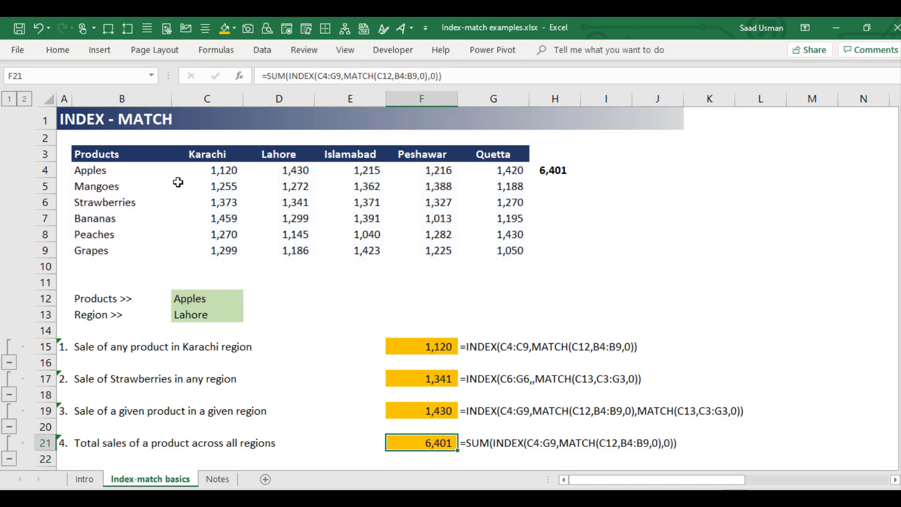
pyautogui.click(561, 170)
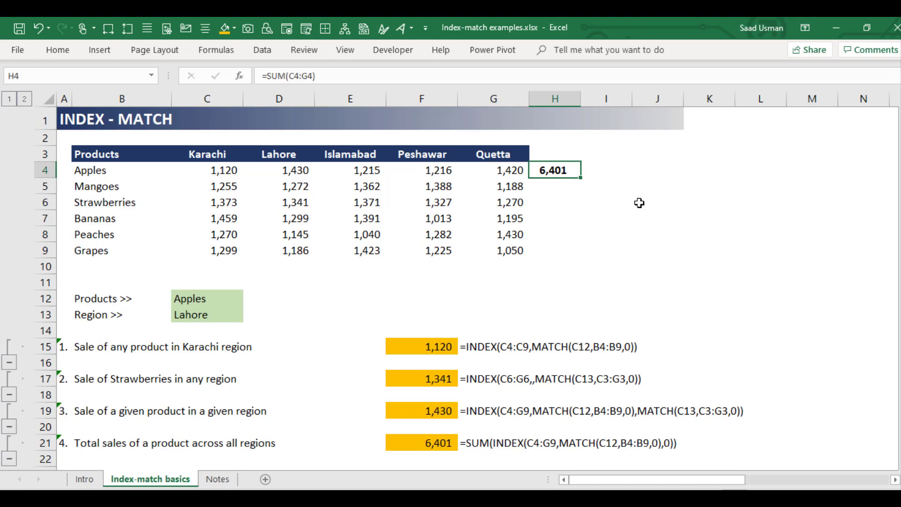
pyautogui.moveTo(582, 178); pyautogui.dragTo(583, 253)
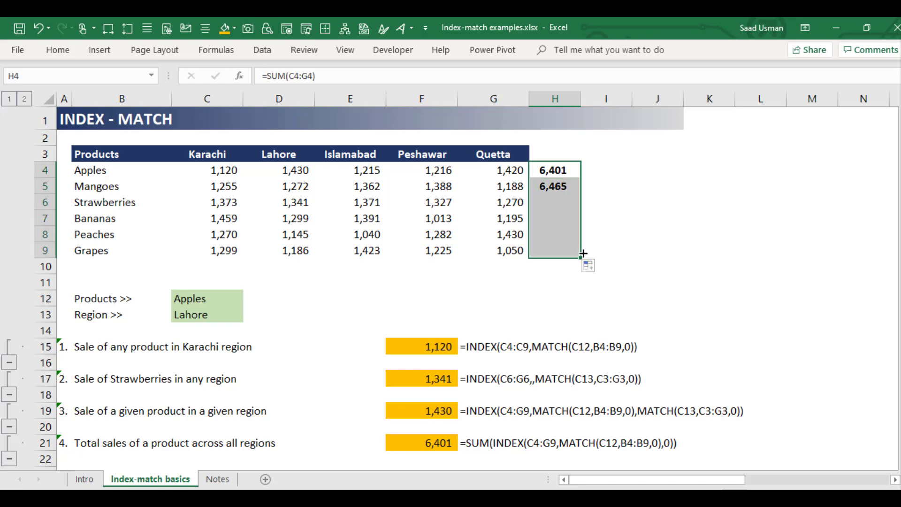
# - Set the product in C12 to Peaches and compare the F21 result with the Peaches row total in H8
pyautogui.click(219, 299)
pyautogui.click(249, 299)
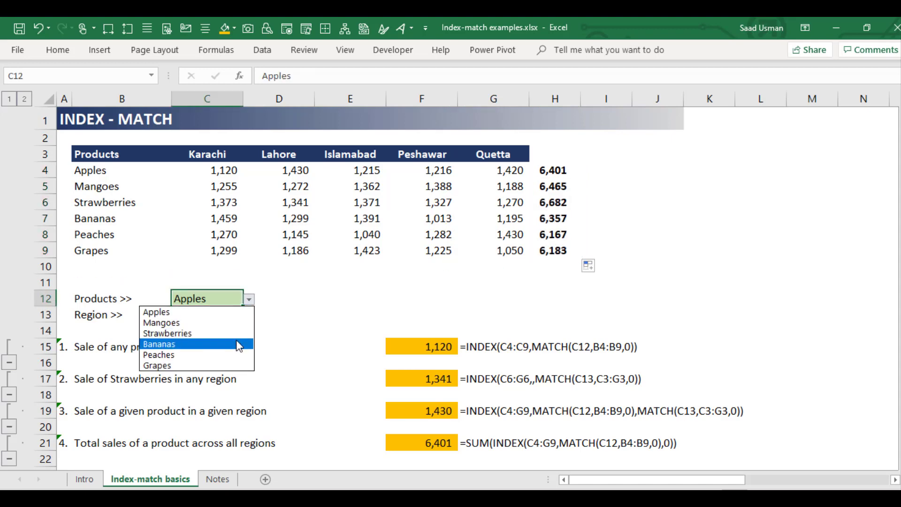
pyautogui.click(237, 357)
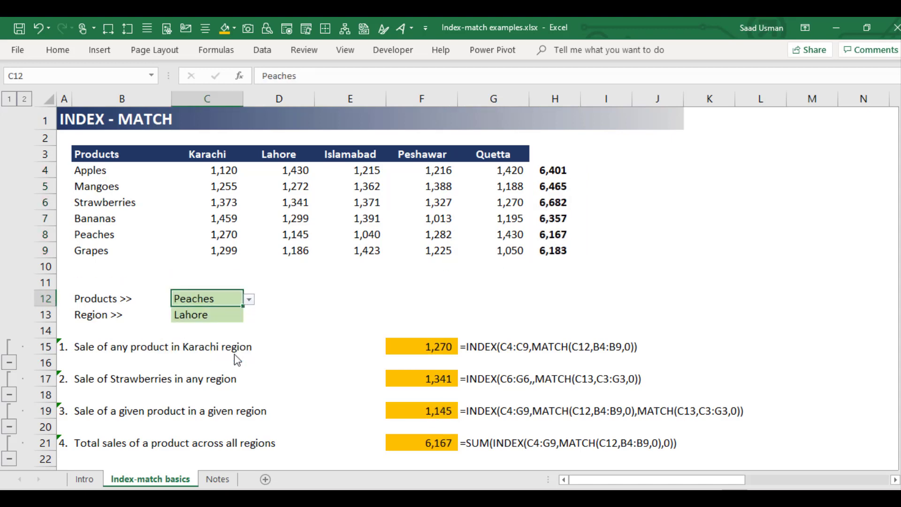
pyautogui.click(545, 237)
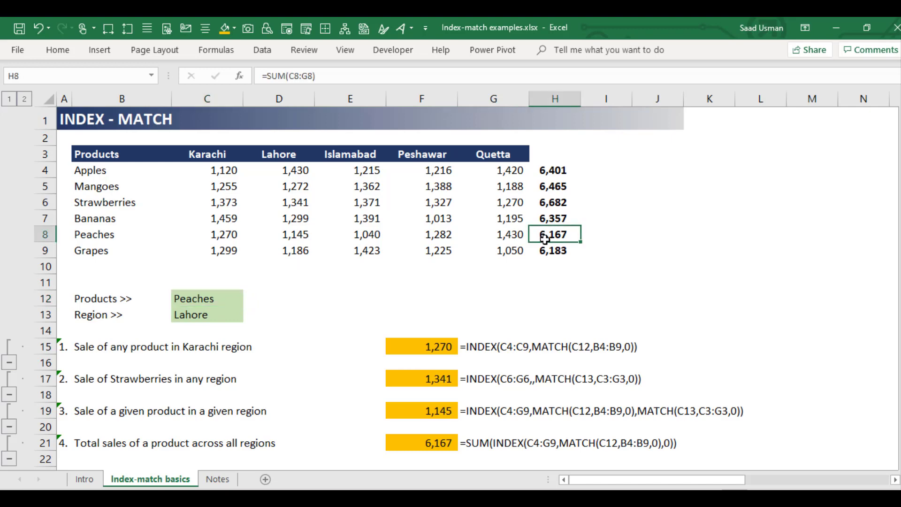
pyautogui.click(417, 444)
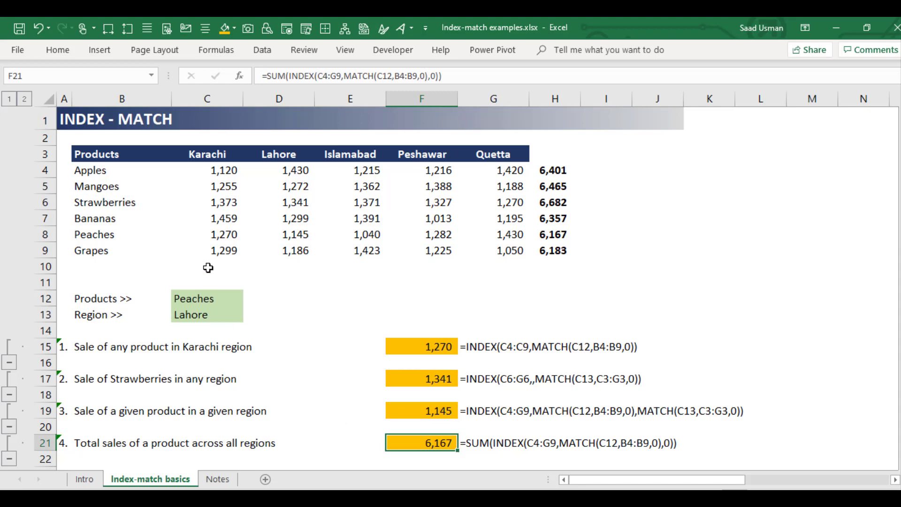
# - Move the product list B3:B9 to I3:I9 and check the lookup formulas in F15 and F17
pyautogui.click(106, 152)
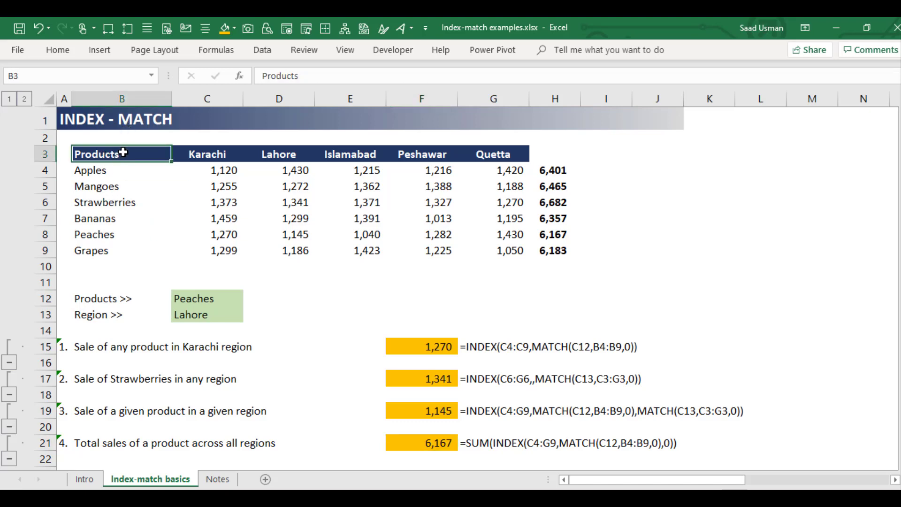
pyautogui.moveTo(123, 152); pyautogui.dragTo(117, 249)
pyautogui.hotkey('ctrl', 'x')
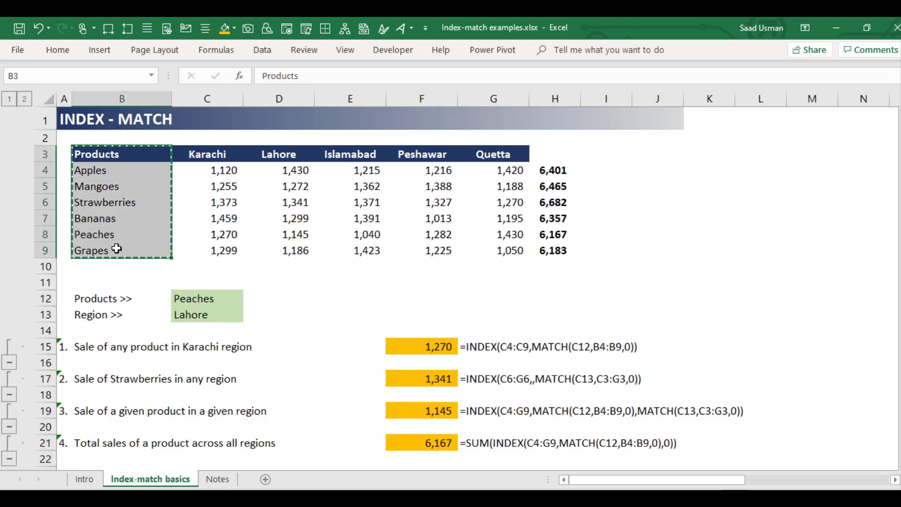
pyautogui.press('Right')
pyautogui.press('Right')
pyautogui.press('Right')
pyautogui.press('Right')
pyautogui.press('Right')
pyautogui.press('Right')
pyautogui.press('Right')
pyautogui.hotkey('ctrl', 'v')
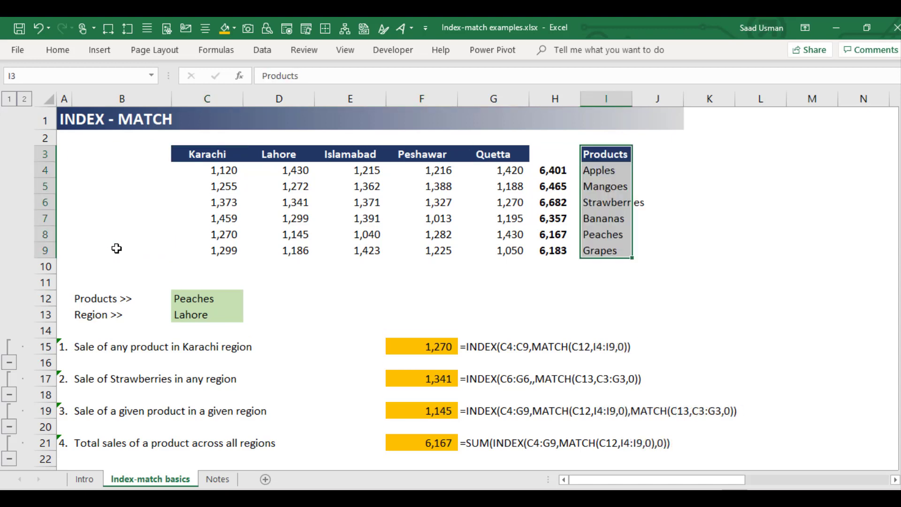
pyautogui.click(417, 350)
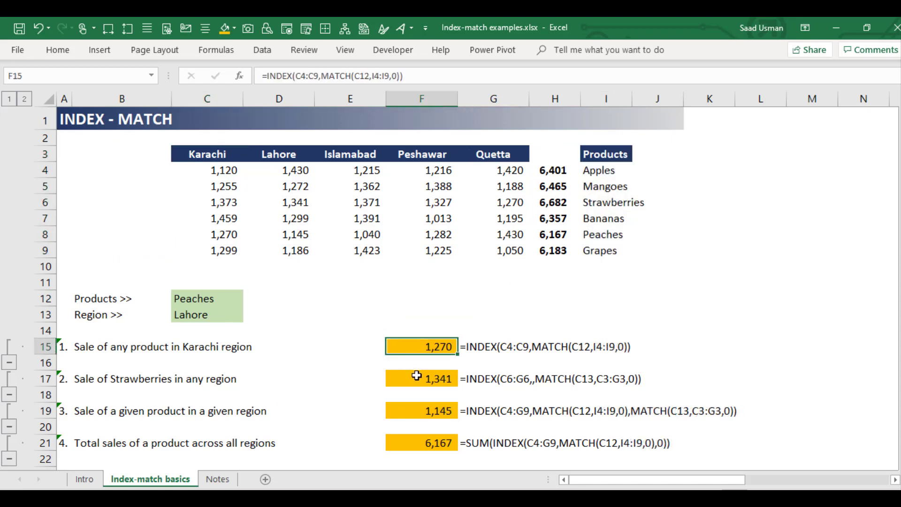
pyautogui.click(413, 376)
pyautogui.doubleClick(413, 376)
pyautogui.click(414, 347)
# - Move the region headers C3:G3 below the sales figures to C10:G10
pyautogui.moveTo(186, 151); pyautogui.dragTo(511, 156)
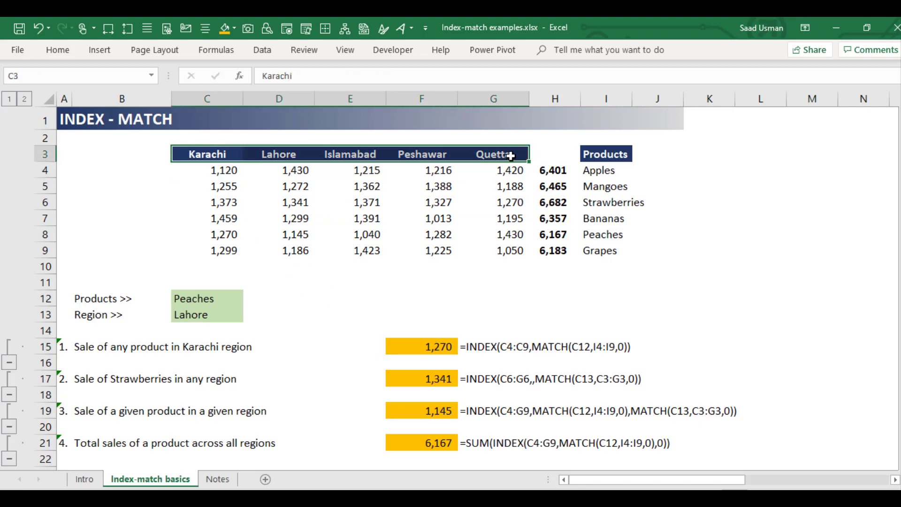
pyautogui.hotkey('ctrl', 'c')
pyautogui.press('Down')
pyautogui.press('Down')
pyautogui.press('Down')
pyautogui.press('Down')
pyautogui.press('Down')
pyautogui.press('Down')
pyautogui.press('Down')
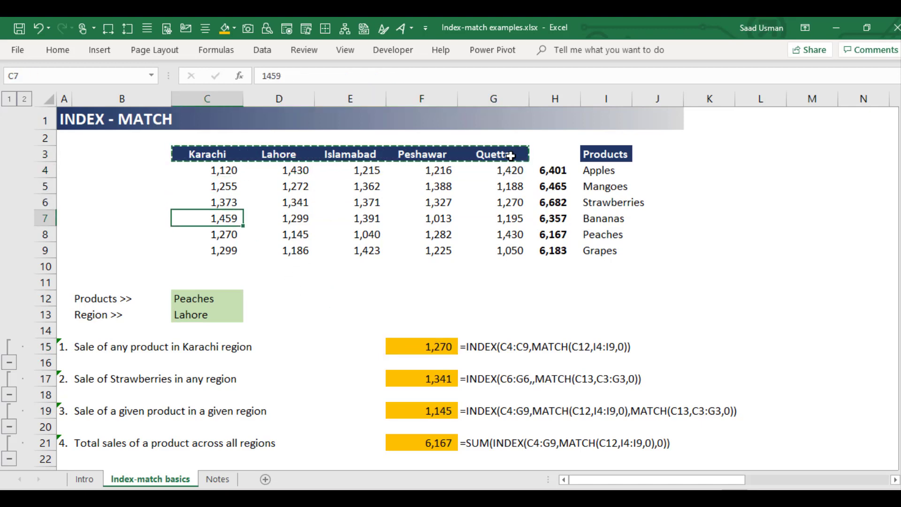
pyautogui.hotkey('ctrl', 'v')
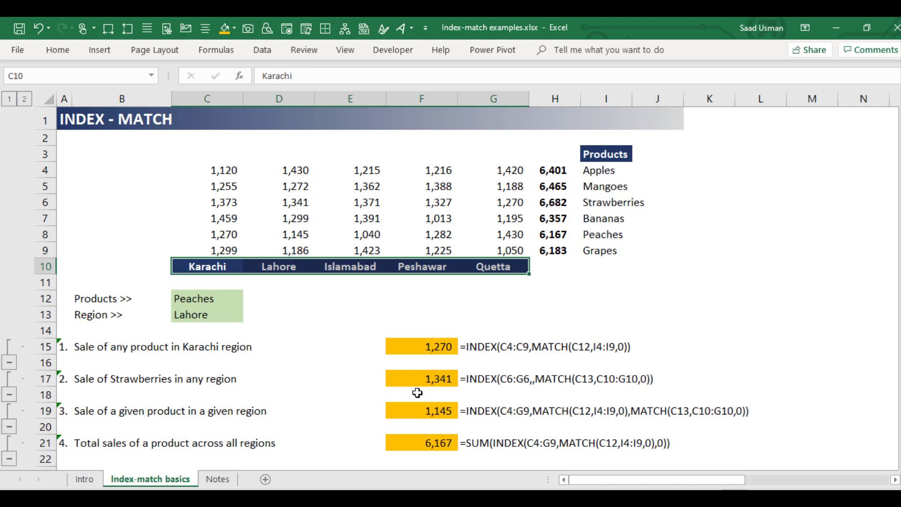
# - Examine the ranges referenced by the formulas in F15, F17 and F19 after the product and region labels were moved
pyautogui.click(416, 354)
pyautogui.press('F2')
pyautogui.press('Escape')
pyautogui.press('Down')
pyautogui.press('Down')
pyautogui.press('F2')
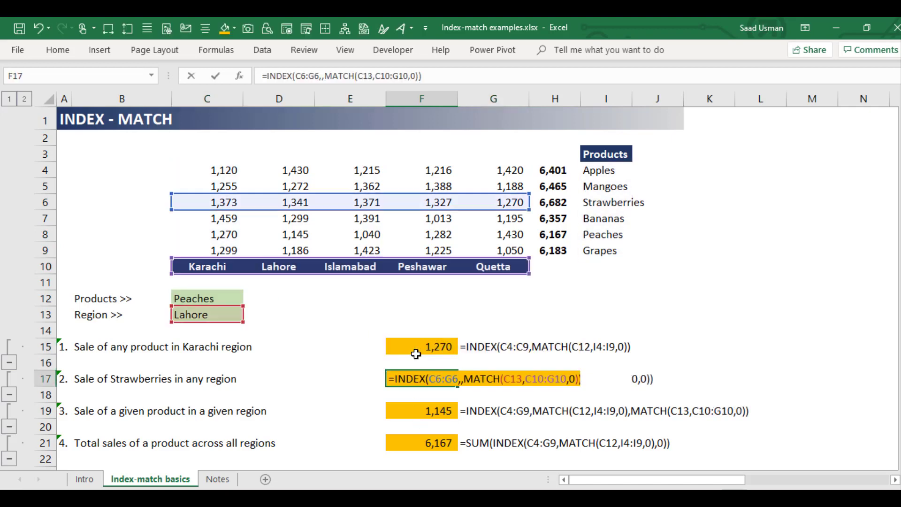
pyautogui.press('Escape')
pyautogui.press('Down')
pyautogui.press('Down')
pyautogui.press('Down')
pyautogui.press('Up')
pyautogui.press('F2')
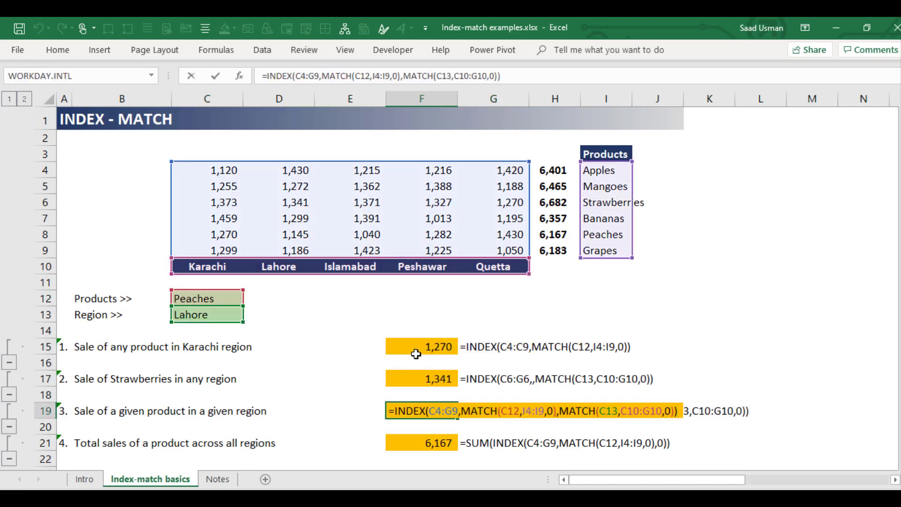
pyautogui.press('Escape')
# - Undo the moves of the region headers and the product list
pyautogui.hotkey('ctrl', 'z')
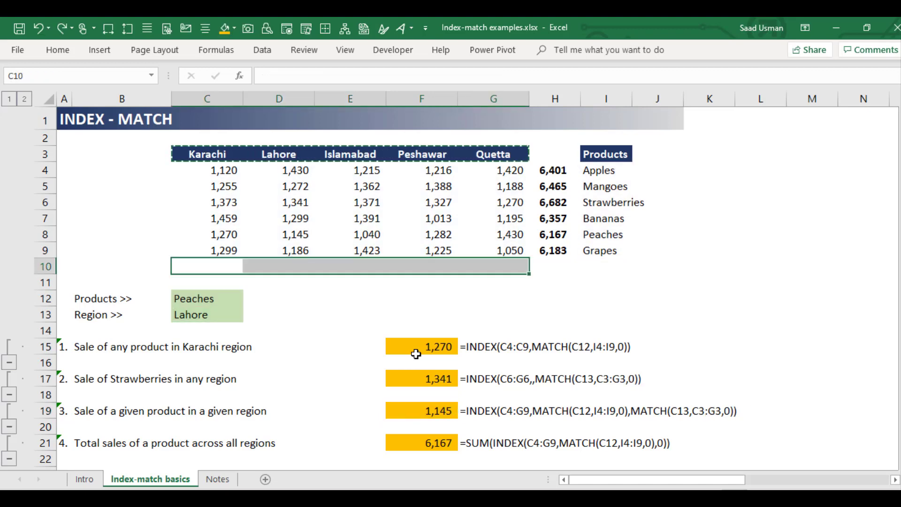
pyautogui.hotkey('ctrl', 'z')
pyautogui.press('Escape')
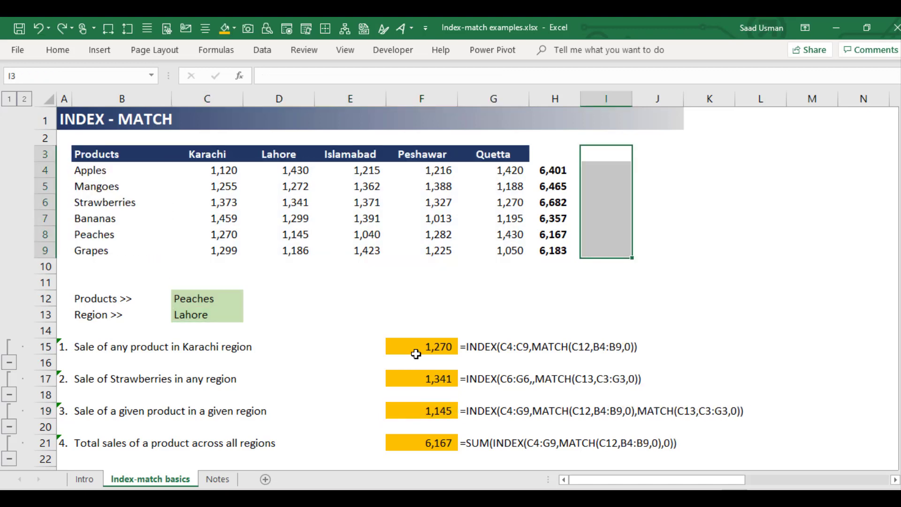